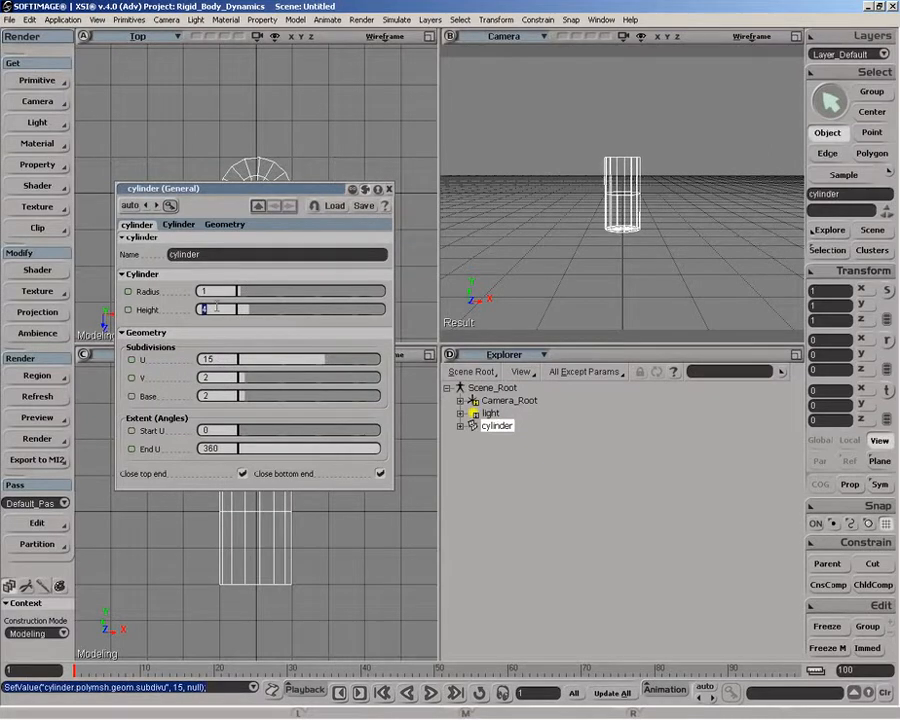
Set the cylinder's height to 0.87 and finish editing its properties.
{"action": "left_click", "coordinate": [216, 307]}
{"action": "type", "text": ".87"}
{"action": "key", "text": "Return"}
{"action": "left_click", "coordinate": [389, 189]}
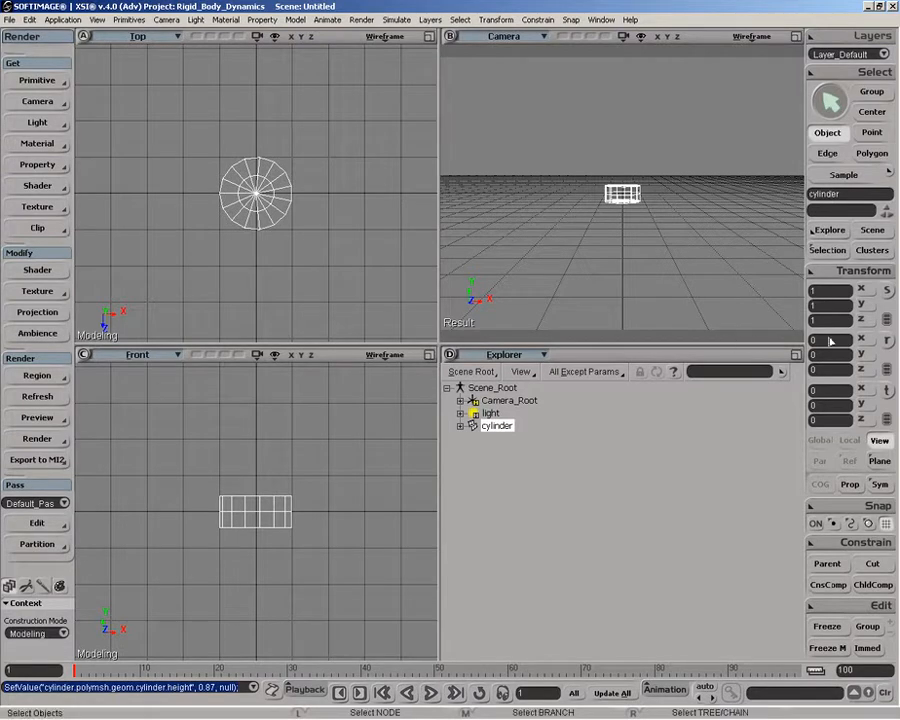
Rotate the cylinder to 90 degrees about the X axis.
{"action": "left_click", "coordinate": [887, 340]}
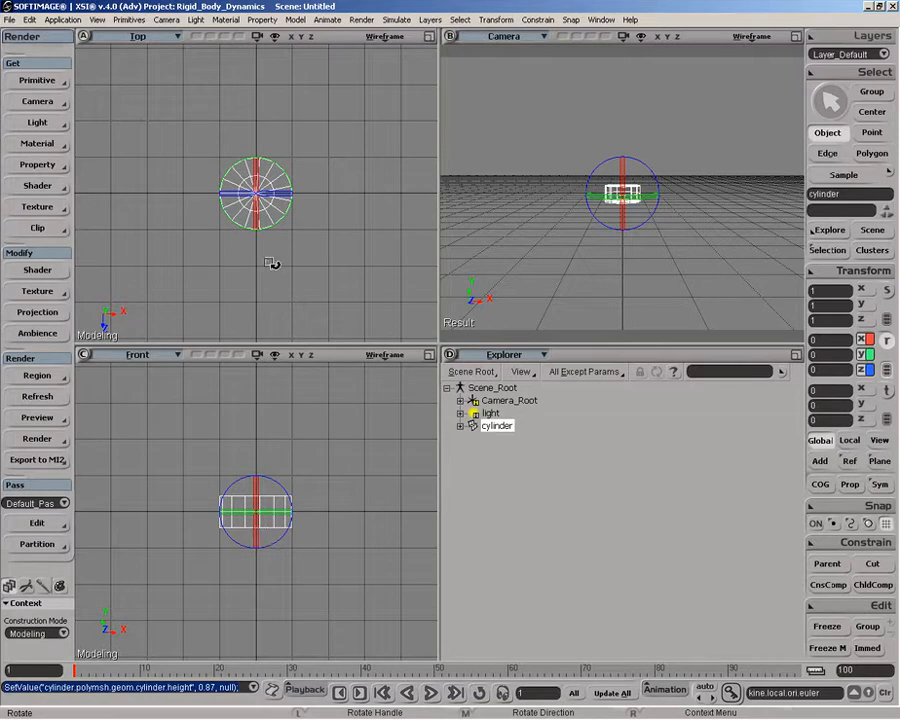
{"action": "left_click", "coordinate": [825, 340]}
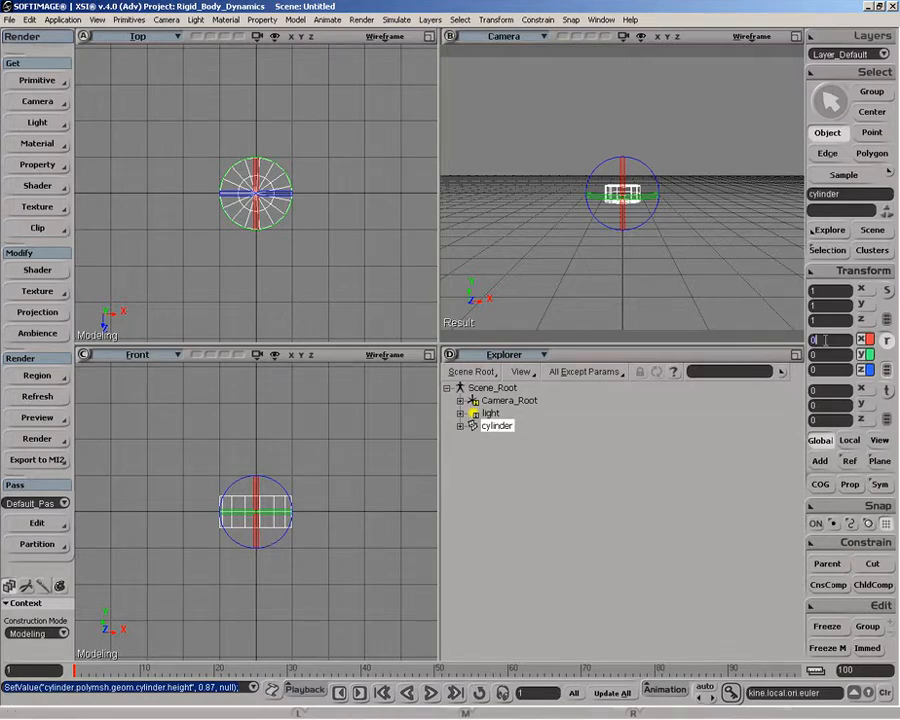
{"action": "type", "text": "90"}
{"action": "key", "text": "Return"}
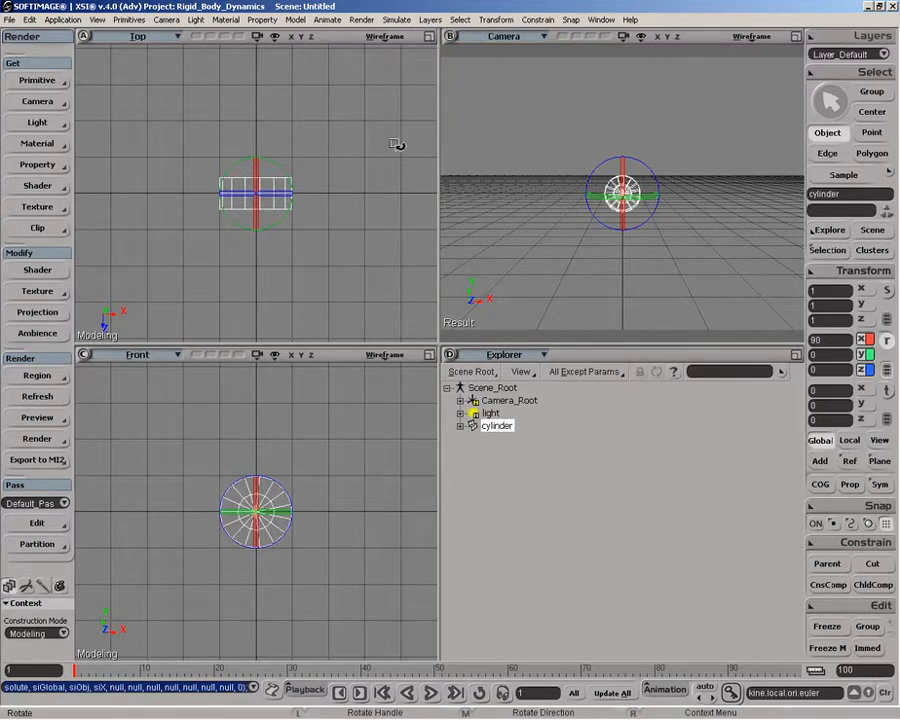
Duplicate the cylinder and move the copy along Z to about 1.09, just in front of the original.
{"action": "key", "text": "space"}
{"action": "left_click", "coordinate": [202, 198]}
{"action": "left_click_drag", "start_coordinate": [600, 177], "coordinate": [647, 193]}
{"action": "key", "text": "c"}
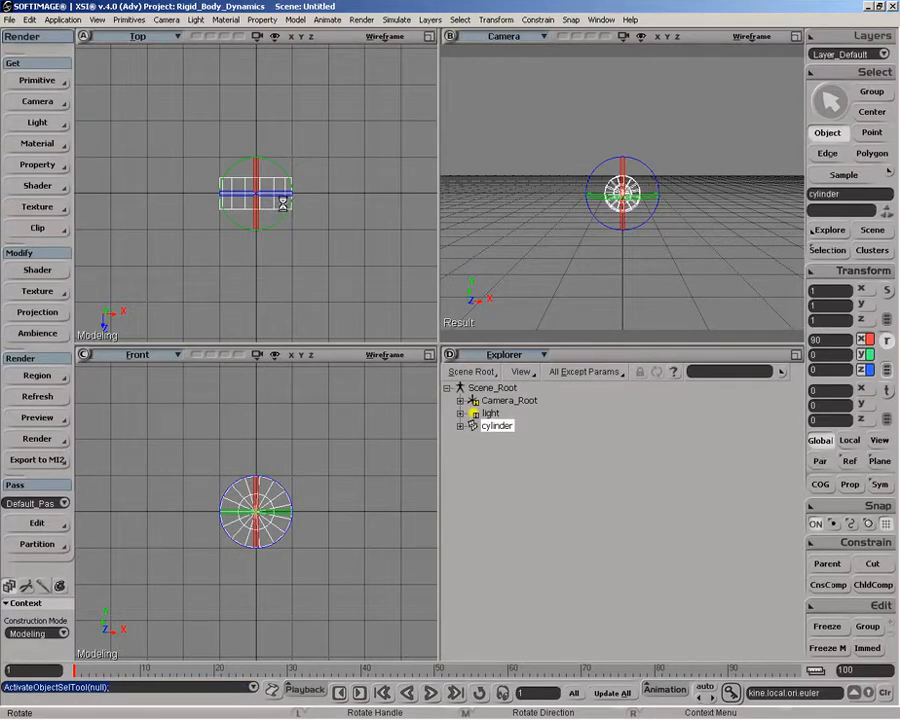
{"action": "key", "text": "ctrl+d"}
{"action": "key", "text": "v"}
{"action": "left_click_drag", "start_coordinate": [257, 228], "coordinate": [262, 261]}
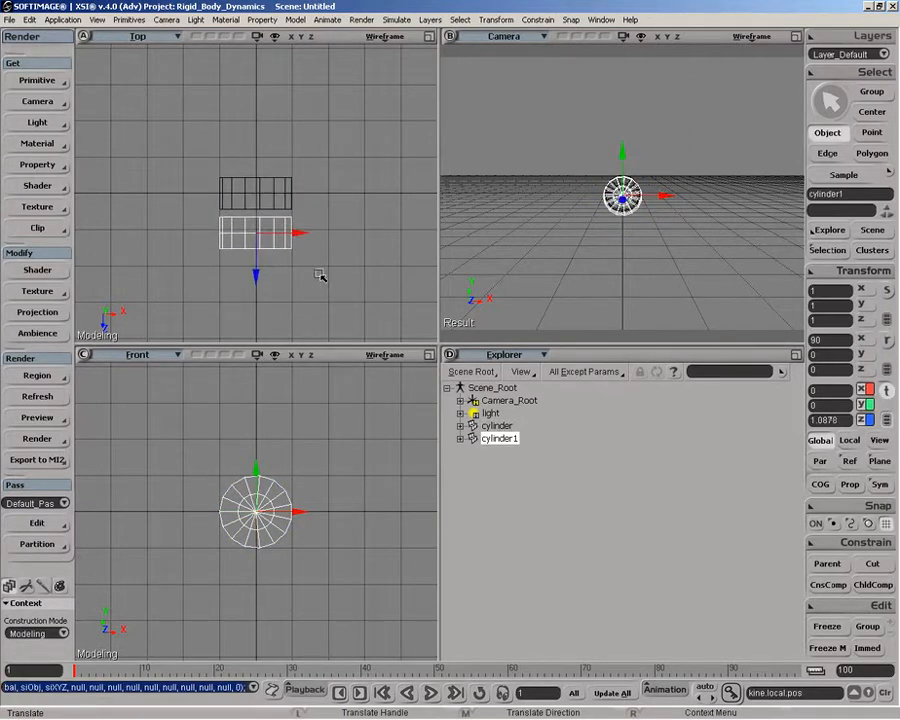
Display the Camera view in Hidden Line mode and deselect everything to see both cylinders at an angle.
{"action": "left_click", "coordinate": [752, 36]}
{"action": "left_click", "coordinate": [716, 191]}
{"action": "key", "text": "space"}
{"action": "left_click_drag", "start_coordinate": [538, 106], "coordinate": [541, 130]}
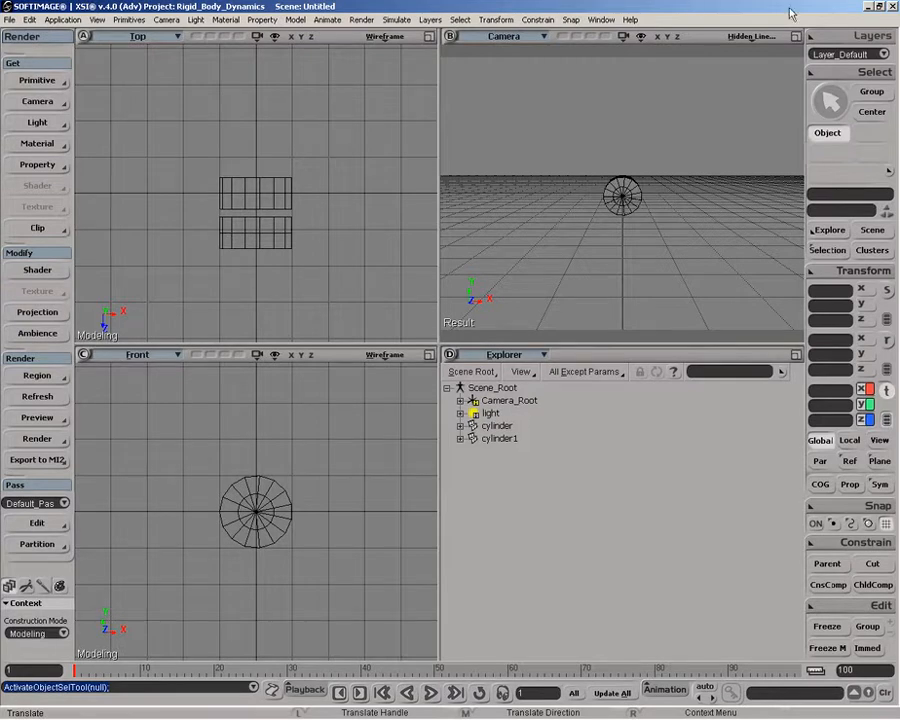
{"action": "key", "text": "z"}
{"action": "left_click_drag", "start_coordinate": [664, 196], "coordinate": [566, 251]}
{"action": "key", "text": "o"}
{"action": "key", "text": "v"}
Select both cylinders and make them active rigid bodies.
{"action": "key", "text": "space"}
{"action": "left_click", "coordinate": [262, 200]}
{"action": "key", "text": "v"}
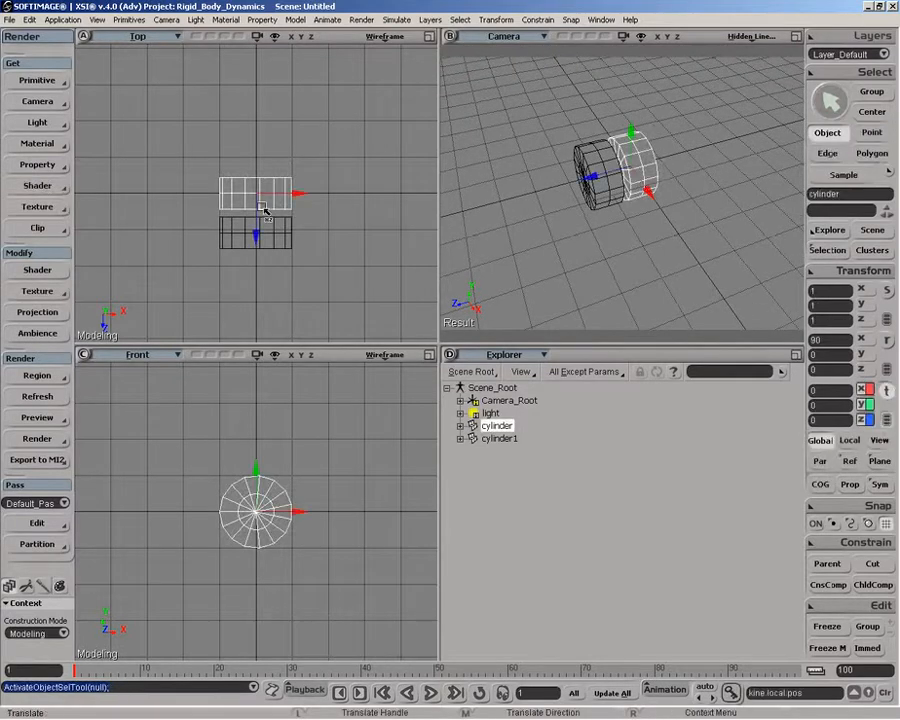
{"action": "key", "text": "space"}
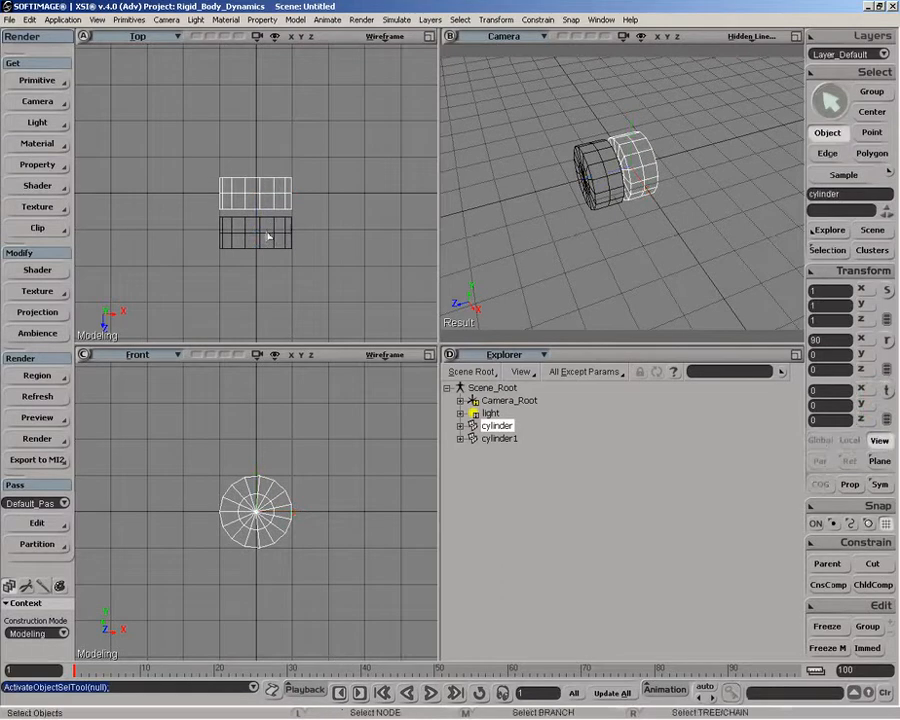
{"action": "left_click_drag", "start_coordinate": [208, 224], "coordinate": [307, 249], "text": "shift"}
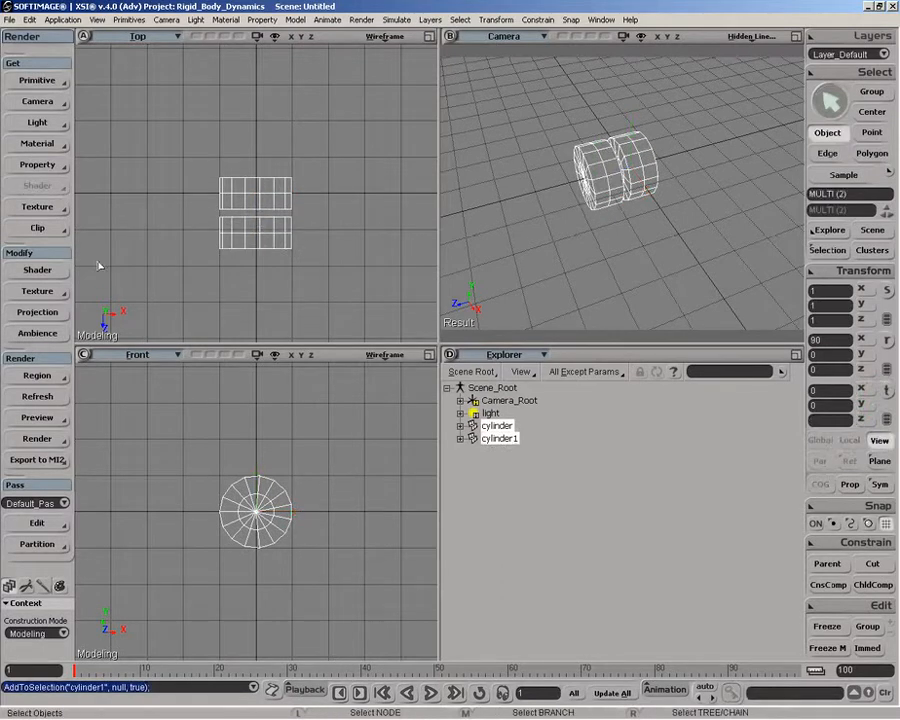
{"action": "key", "text": "4"}
{"action": "left_click", "coordinate": [38, 228]}
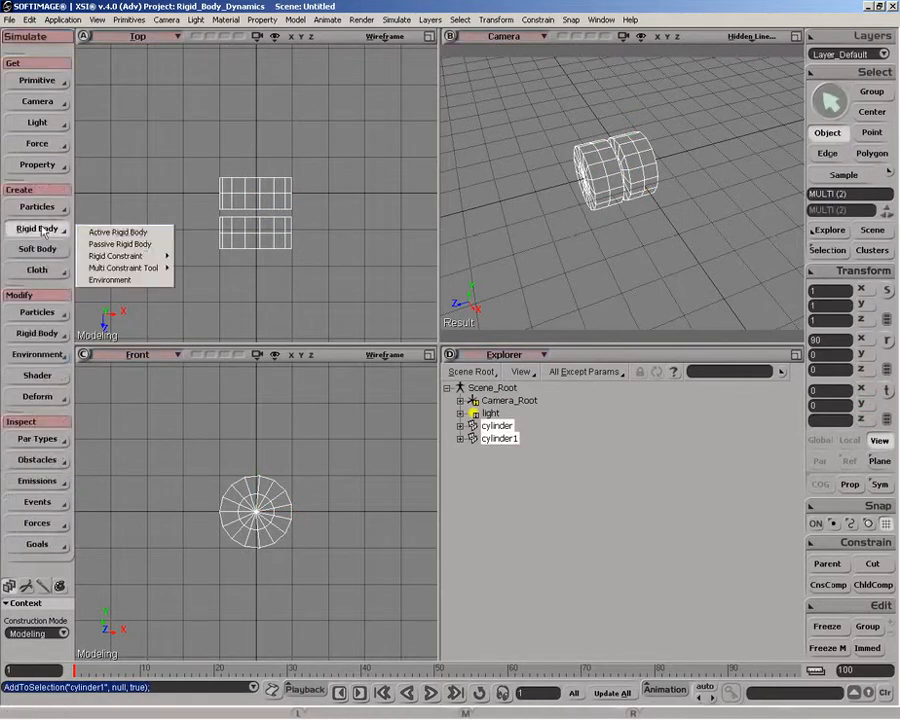
{"action": "left_click", "coordinate": [136, 232]}
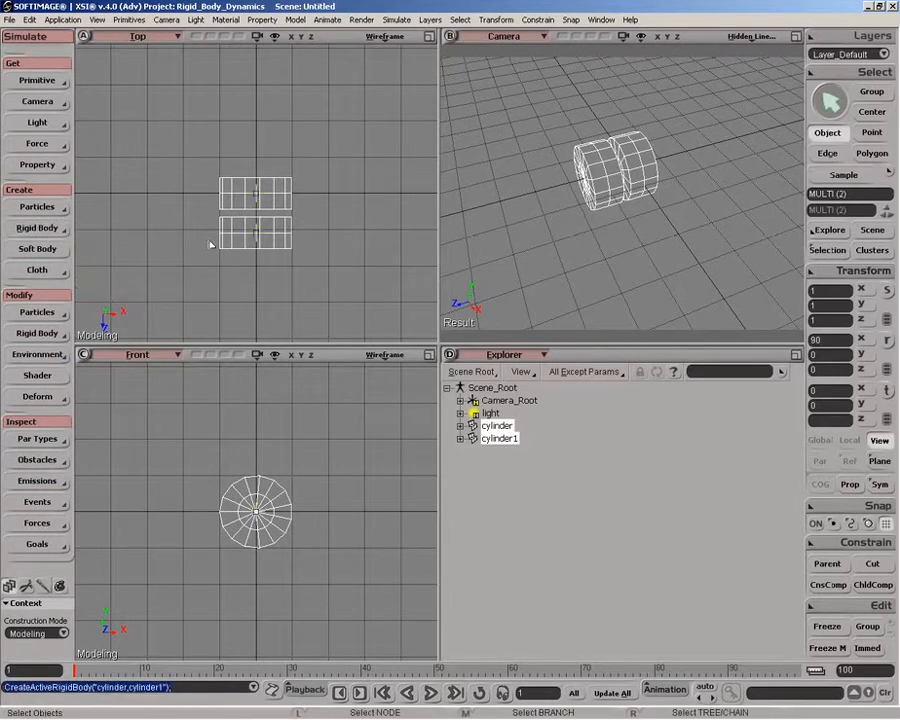
{"action": "left_click", "coordinate": [391, 190]}
Create a hinge rigid constraint between the two cylinders.
{"action": "left_click", "coordinate": [60, 229]}
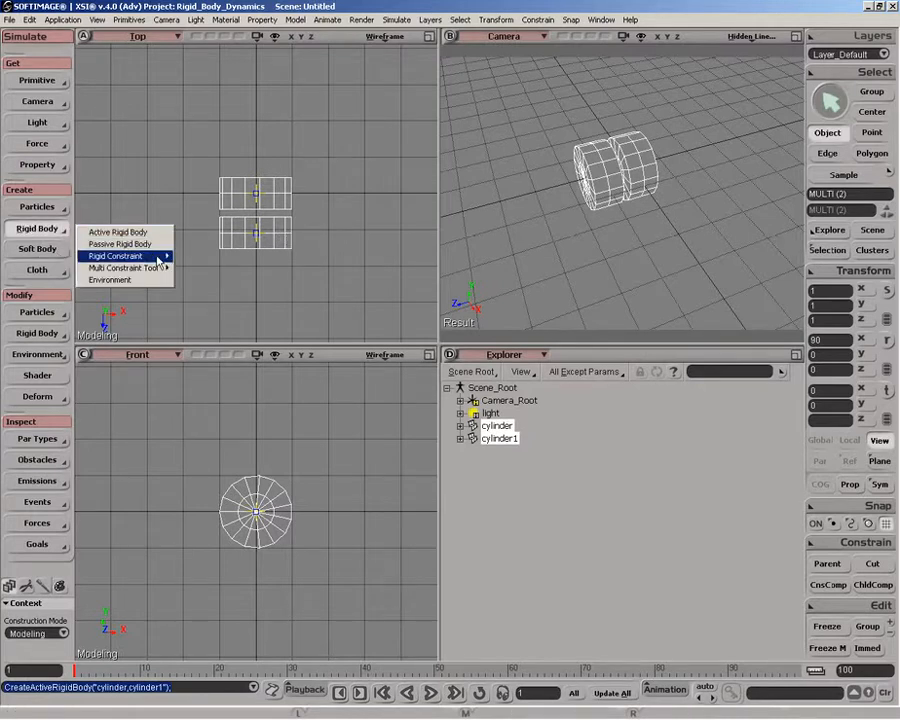
{"action": "mouse_move", "coordinate": [160, 256]}
{"action": "left_click", "coordinate": [206, 257]}
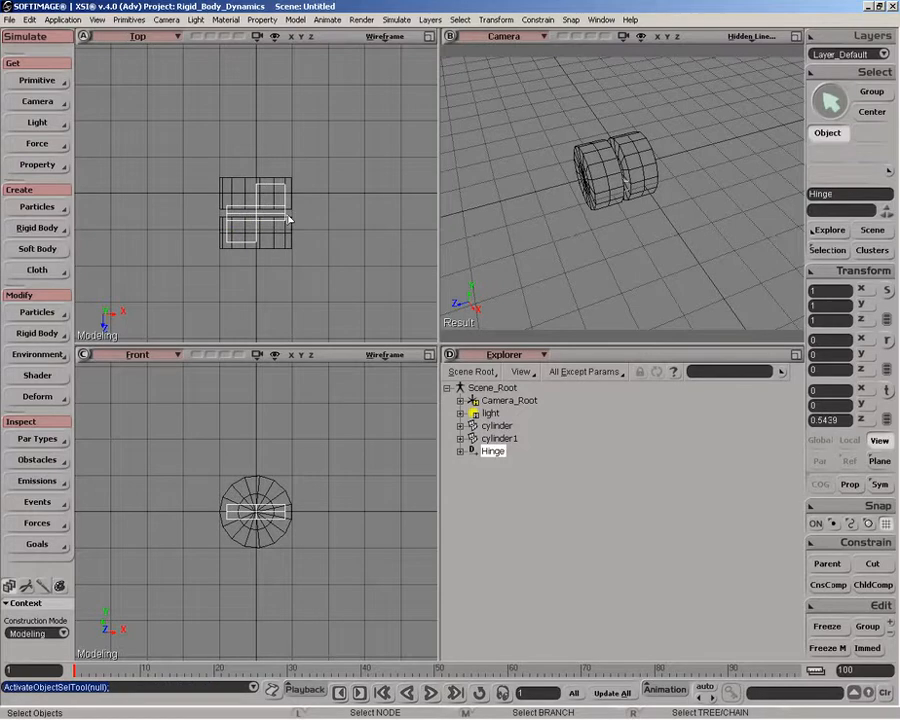
Rotate the hinge 90 degrees about Y to align it with the cylinders' axis and set its initial state.
{"action": "key", "text": "c"}
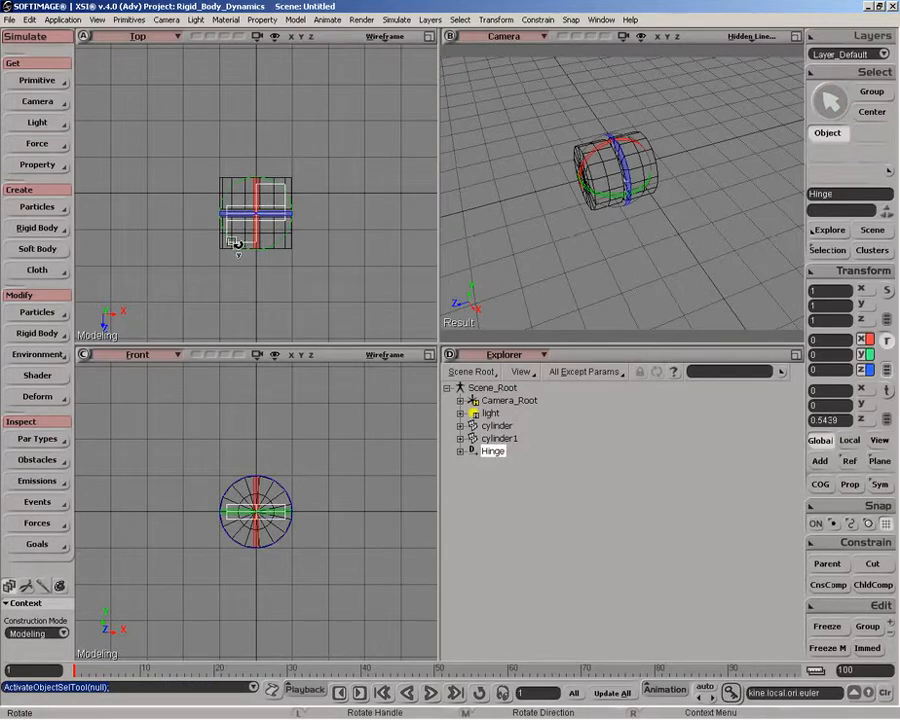
{"action": "left_click_drag", "start_coordinate": [256, 248], "coordinate": [291, 240]}
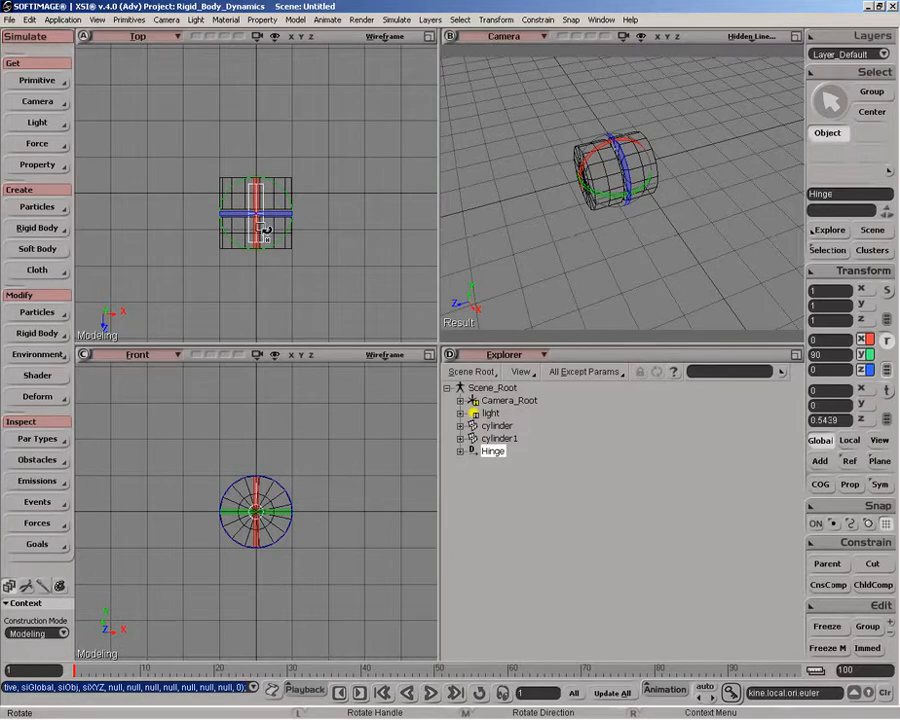
{"action": "left_click", "coordinate": [40, 333]}
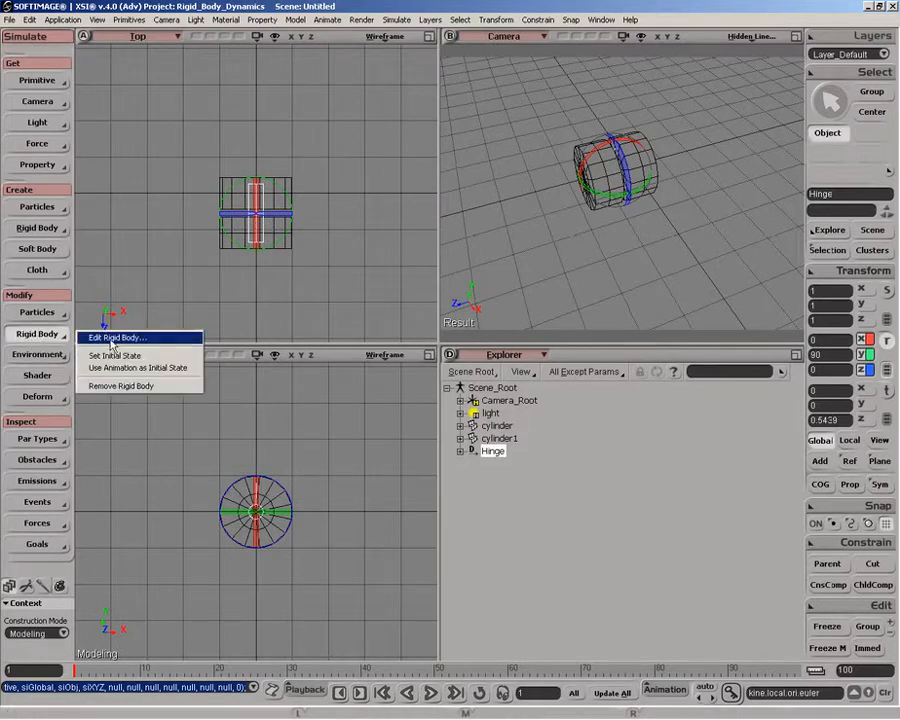
{"action": "left_click", "coordinate": [120, 356]}
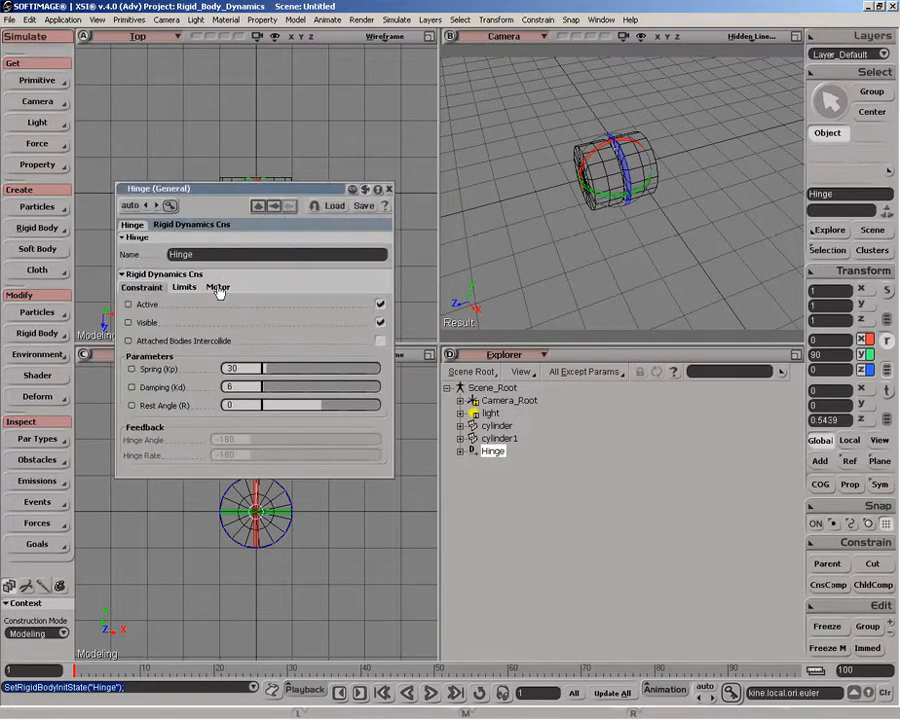
Activate the hinge's motor with a motor velocity of 123 and a maximum torque of 320.
{"action": "left_click", "coordinate": [218, 287]}
{"action": "left_click", "coordinate": [381, 304]}
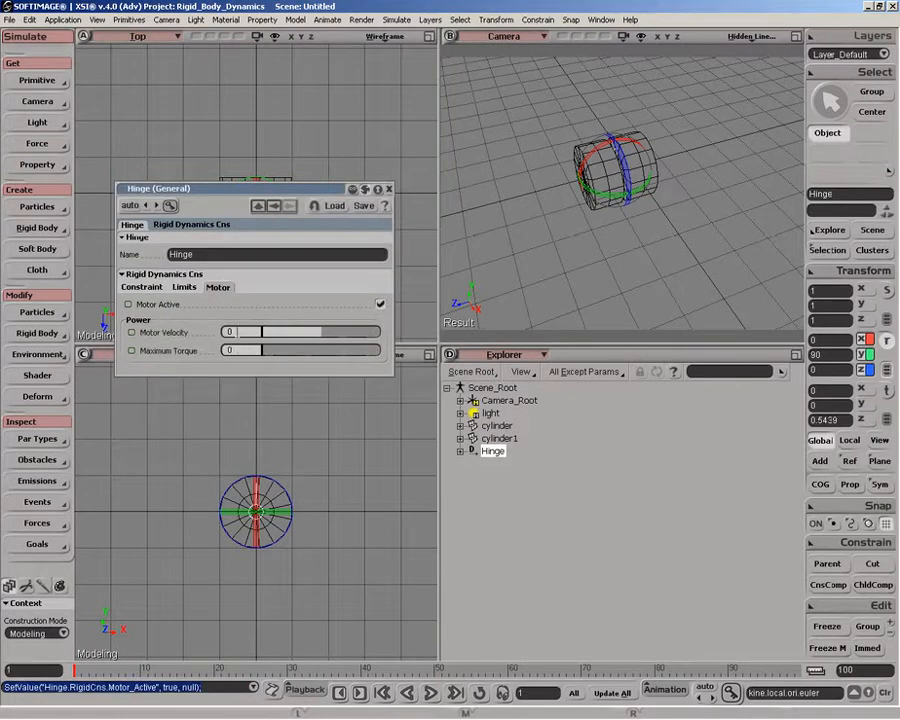
{"action": "type", "text": "123"}
{"action": "key", "text": "Return"}
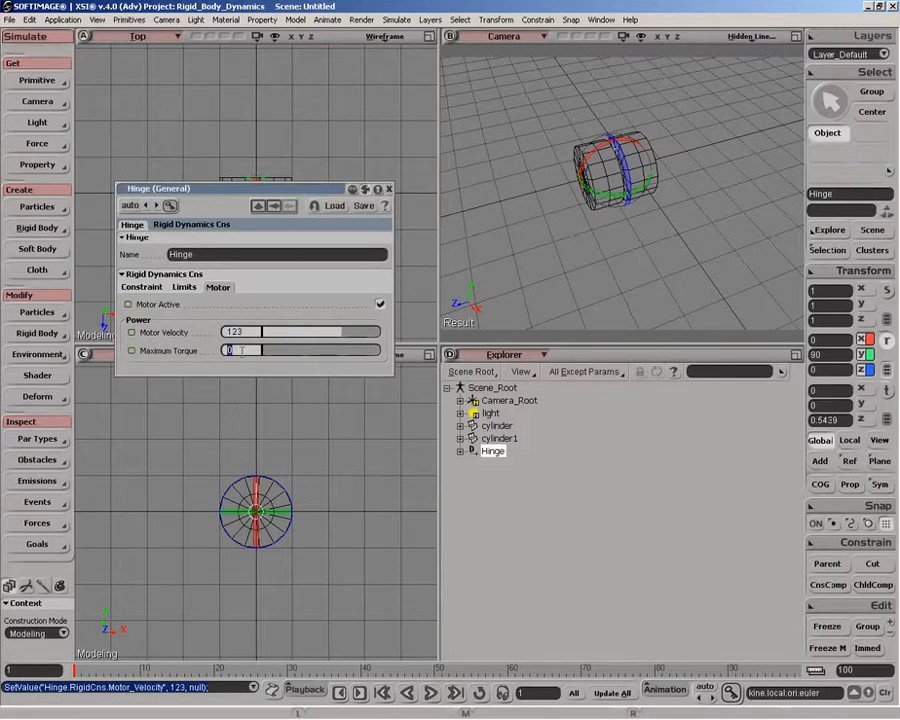
{"action": "type", "text": "320"}
{"action": "key", "text": "Return"}
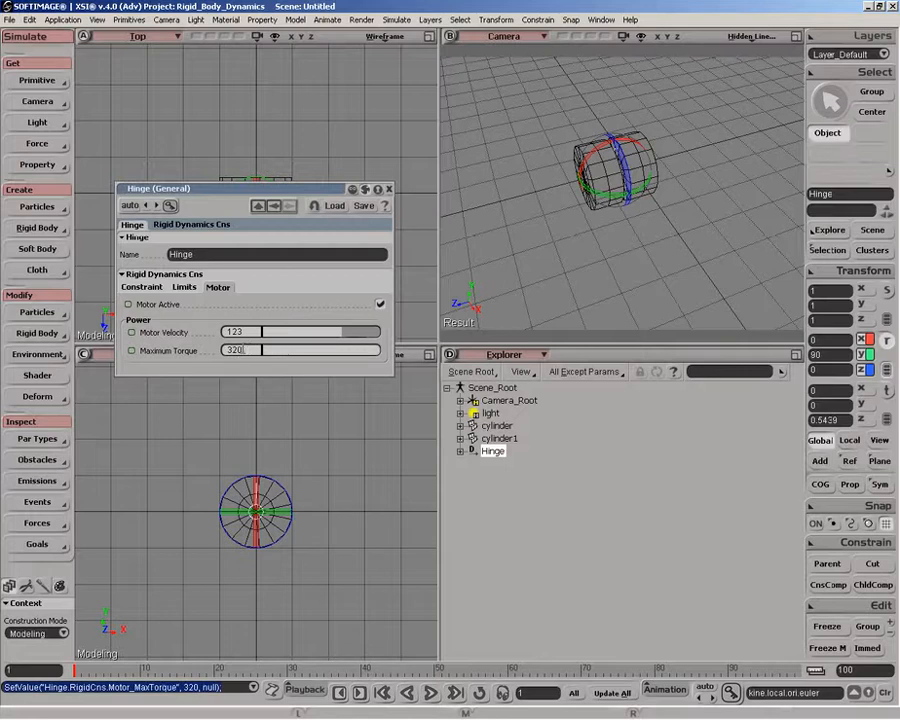
{"action": "left_click_drag", "start_coordinate": [307, 188], "coordinate": [295, 108]}
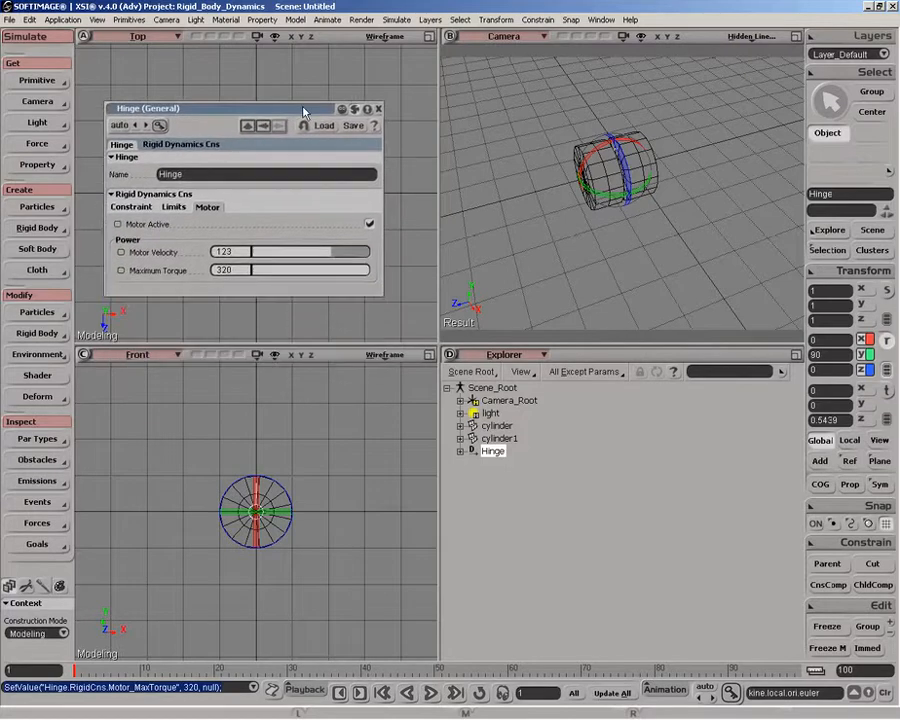
{"action": "left_click", "coordinate": [377, 110]}
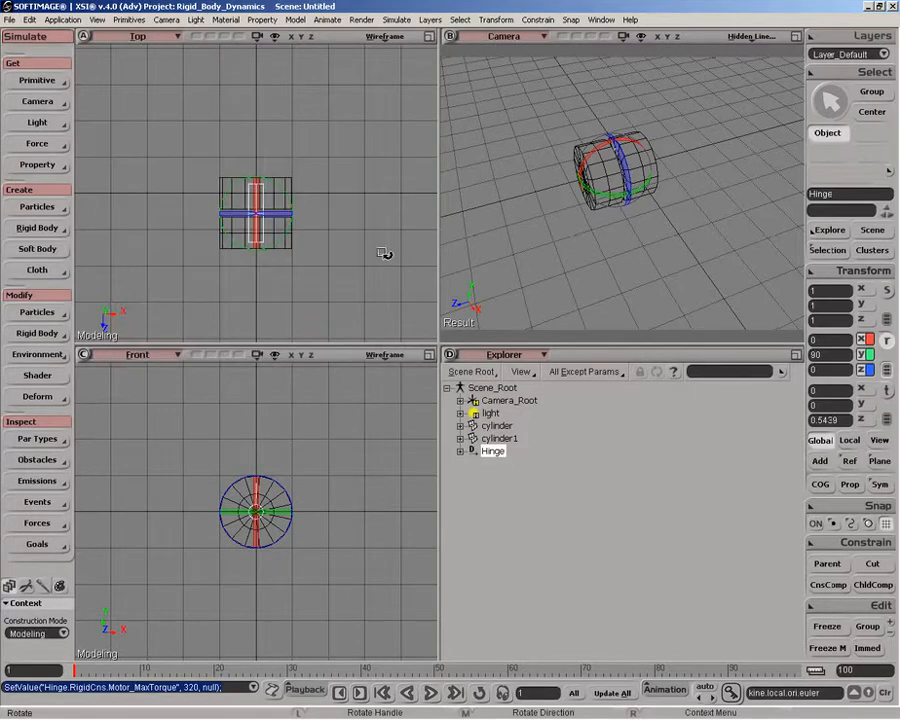
Play the simulation, check the cylinders' rotation in the enlarged Camera view, and return to frame 1.
{"action": "left_click", "coordinate": [430, 693]}
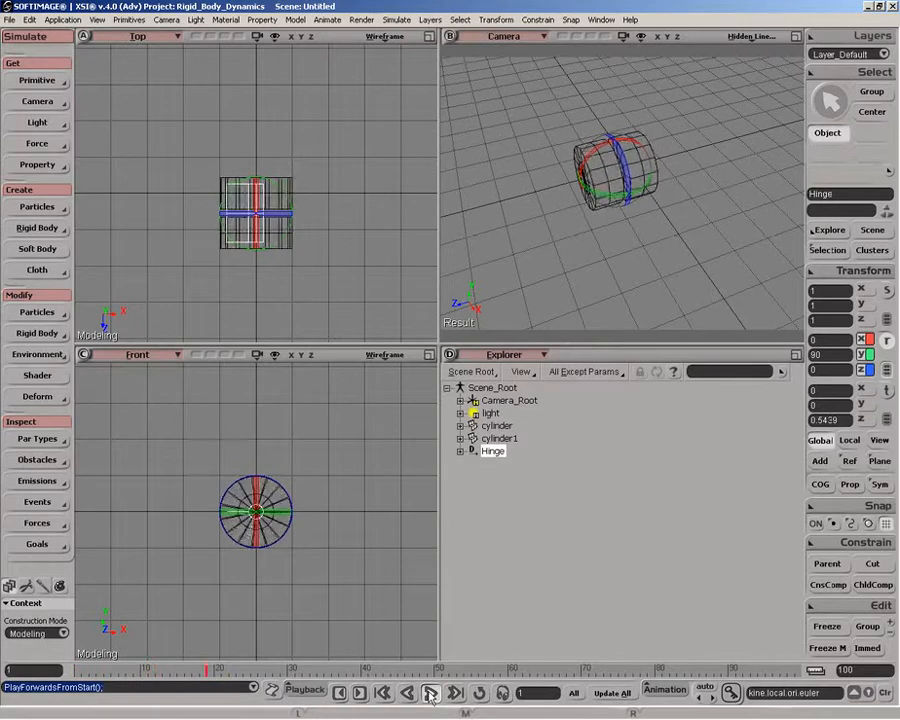
{"action": "left_click", "coordinate": [796, 37]}
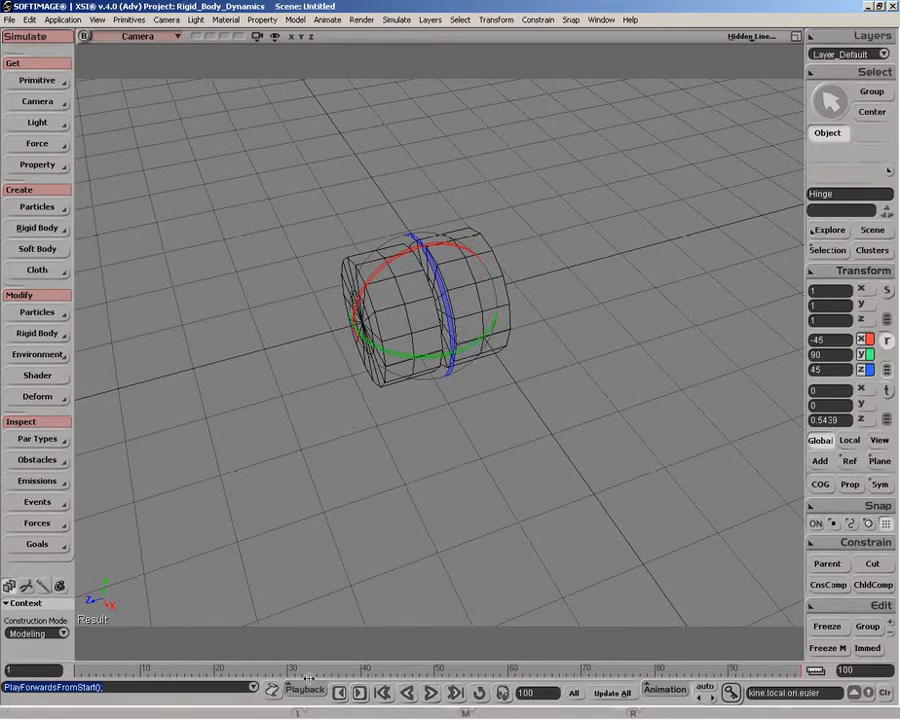
{"action": "left_click_drag", "start_coordinate": [137, 671], "coordinate": [72, 671]}
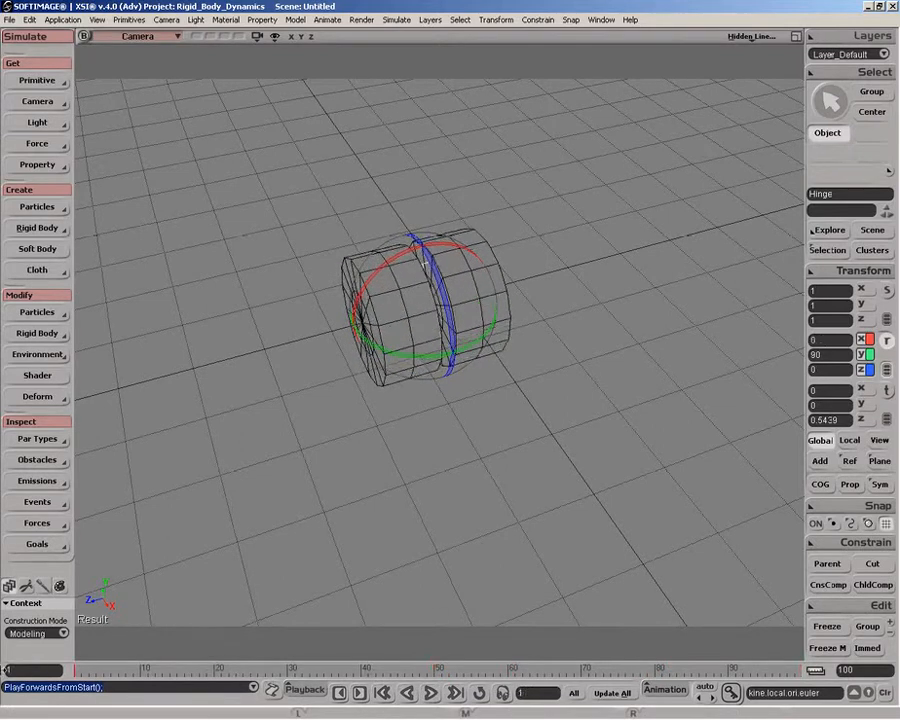
{"action": "left_click", "coordinate": [796, 37]}
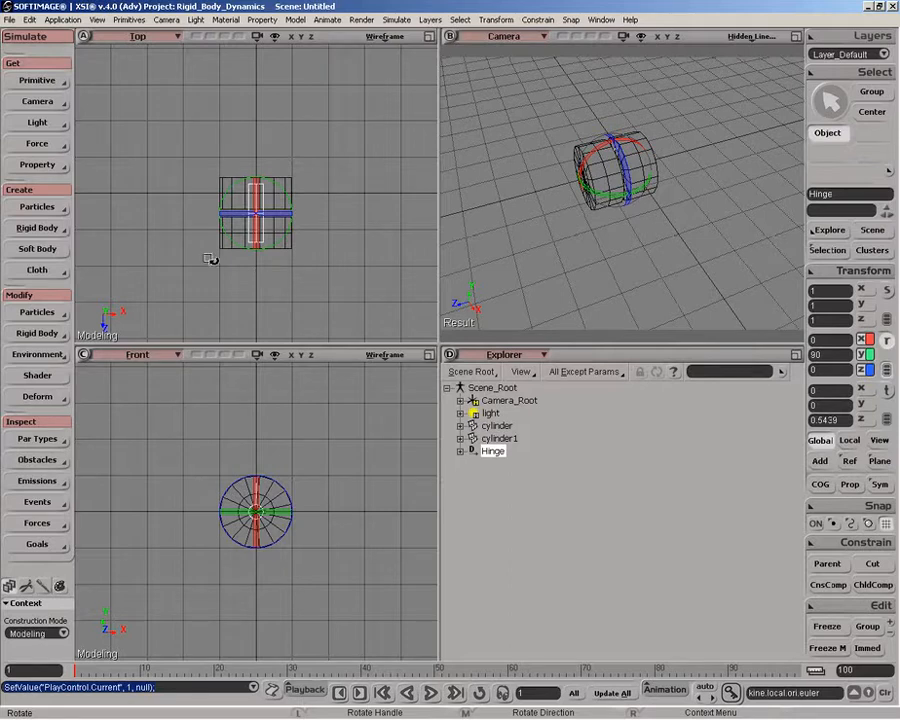
Create a polygon mesh cube with a length of 0.3.
{"action": "left_click", "coordinate": [40, 81]}
{"action": "mouse_move", "coordinate": [157, 109]}
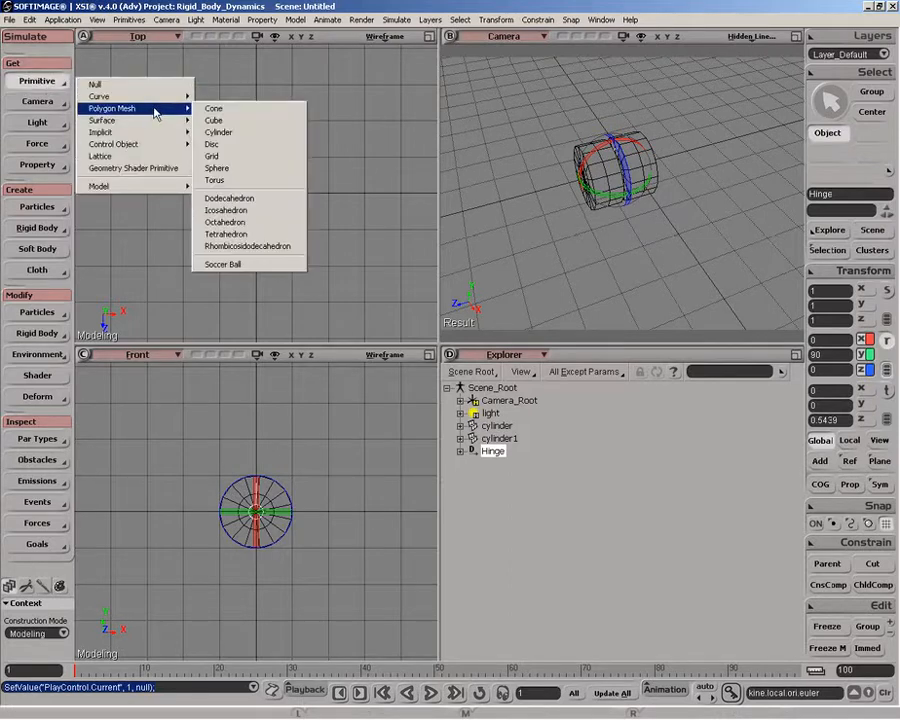
{"action": "left_click", "coordinate": [236, 124]}
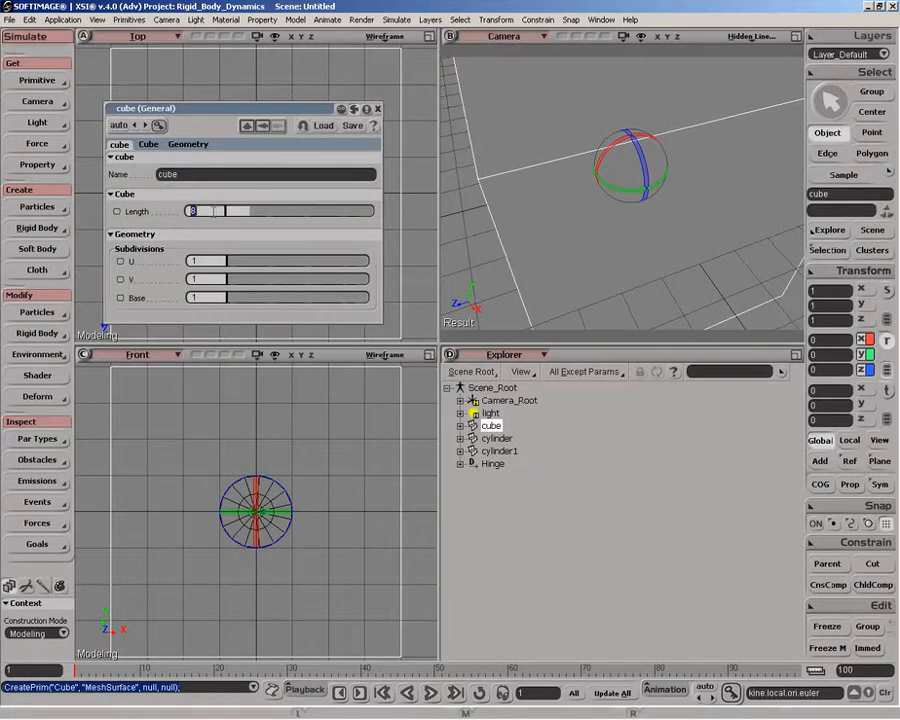
{"action": "type", "text": "0.3"}
{"action": "key", "text": "Return"}
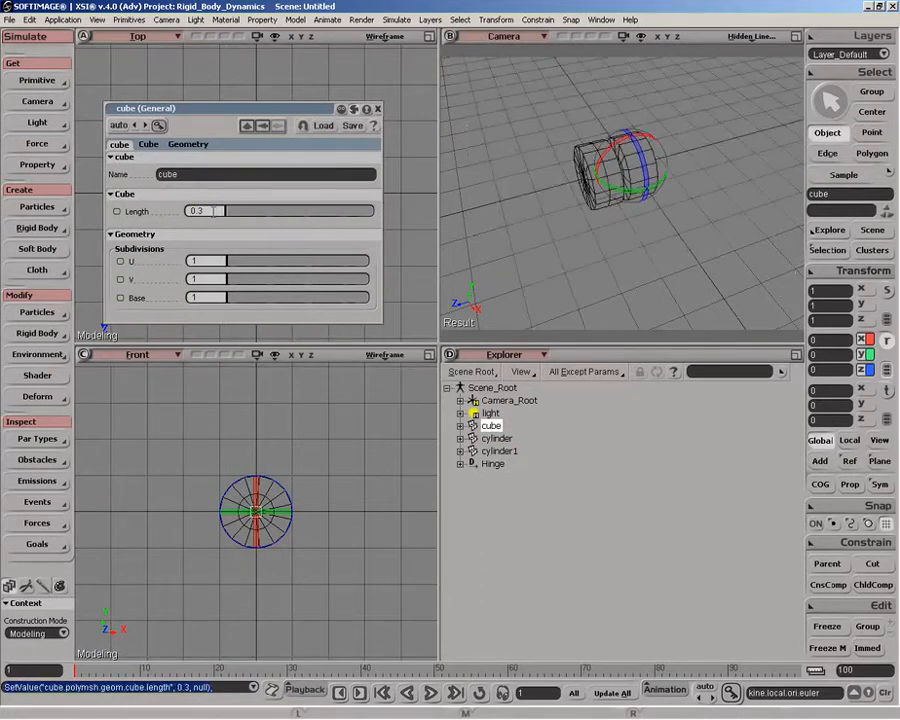
{"action": "left_click", "coordinate": [378, 109]}
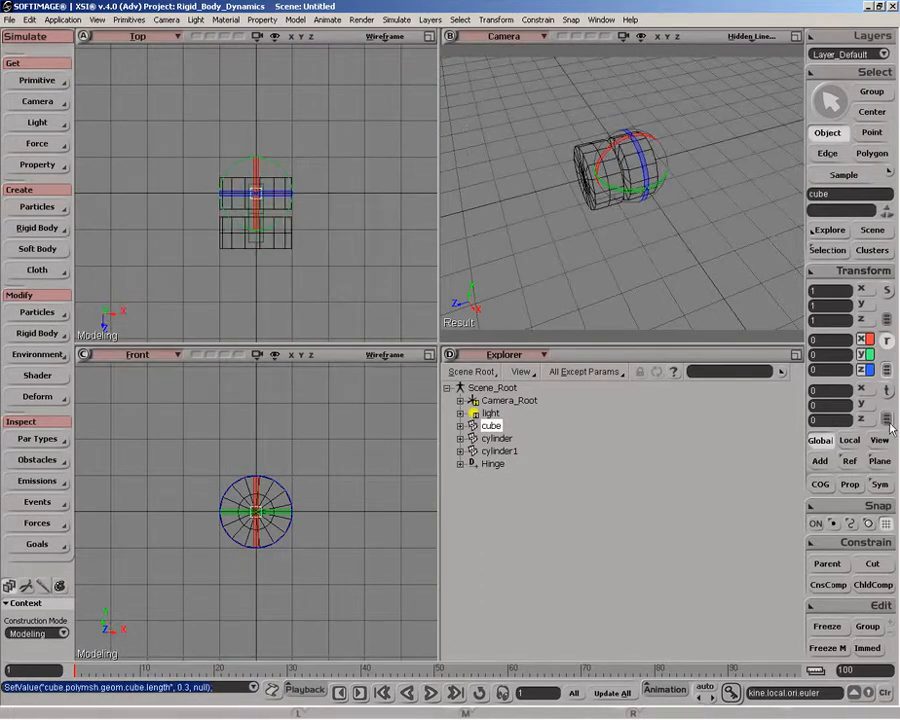
Move the cube along Z to about 1.79, in front of the cylinders, and scale it in Y to about 13.33.
{"action": "key", "text": "v"}
{"action": "left_click_drag", "start_coordinate": [263, 230], "coordinate": [258, 296]}
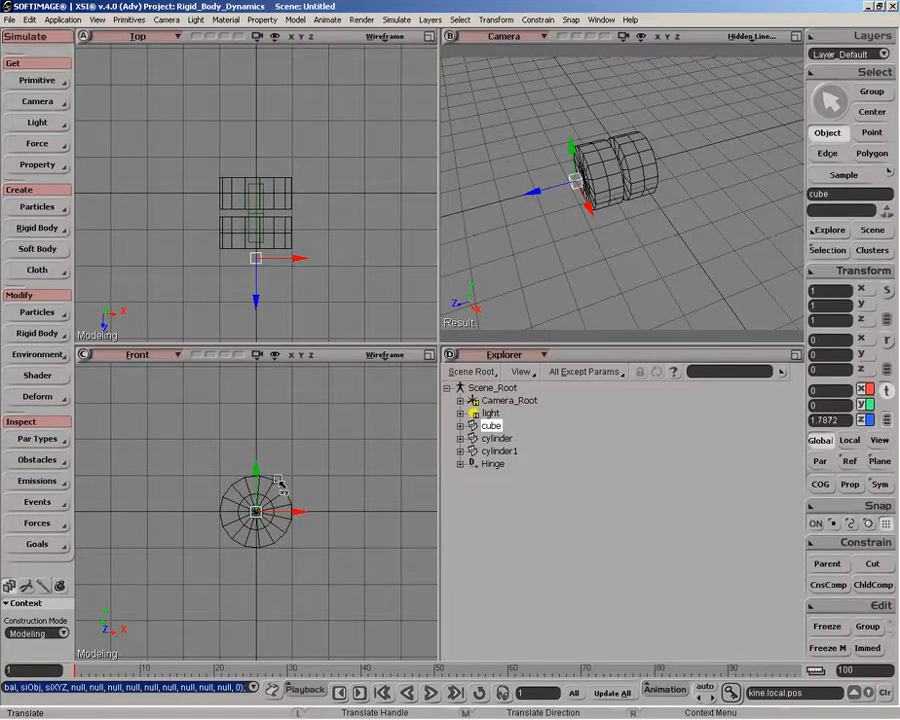
{"action": "key", "text": "x"}
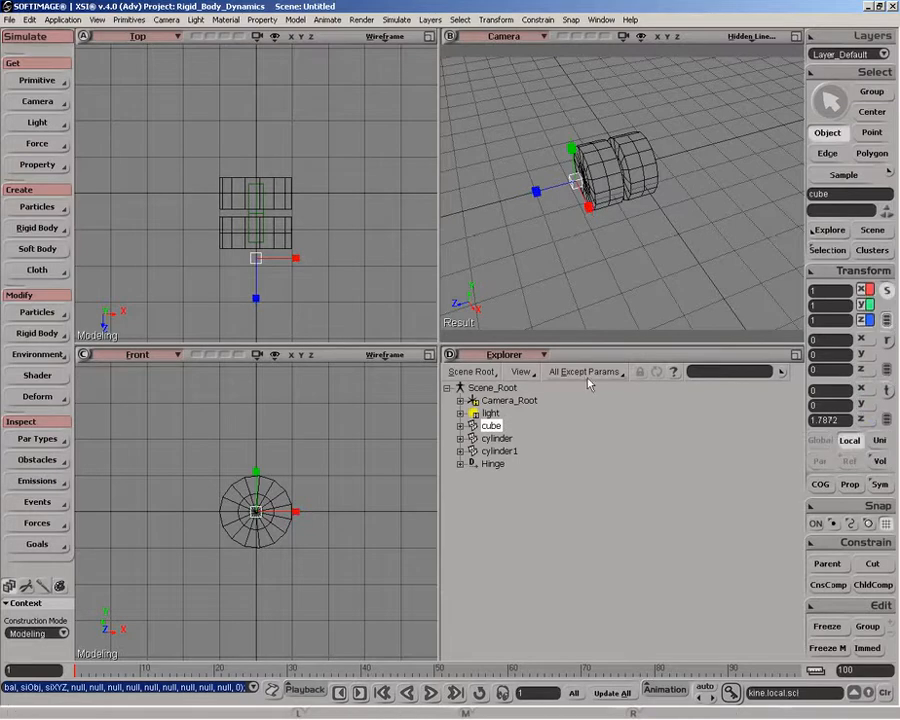
{"action": "left_click_drag", "start_coordinate": [256, 460], "coordinate": [278, 392]}
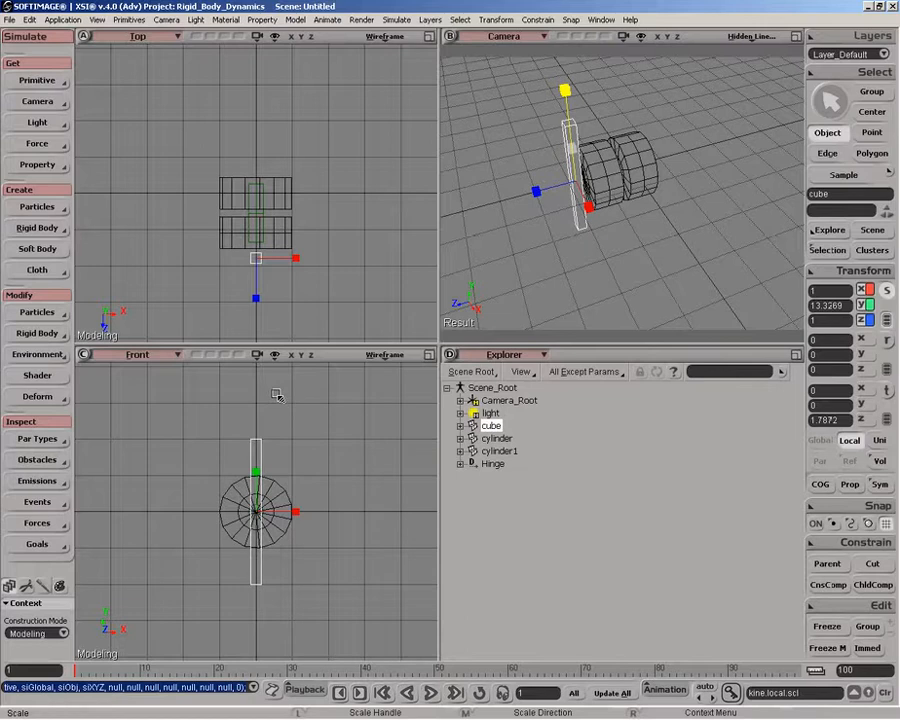
Lower the bar-shaped cube in Y to about -1.03 and make it an active rigid body.
{"action": "left_click", "coordinate": [887, 390]}
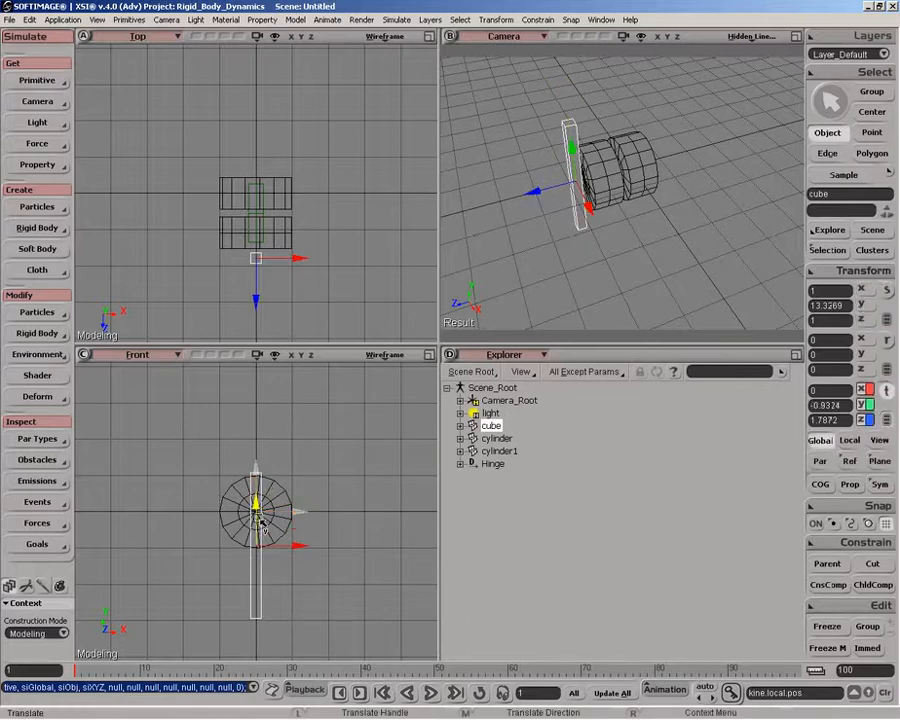
{"action": "left_click_drag", "start_coordinate": [262, 526], "coordinate": [266, 530]}
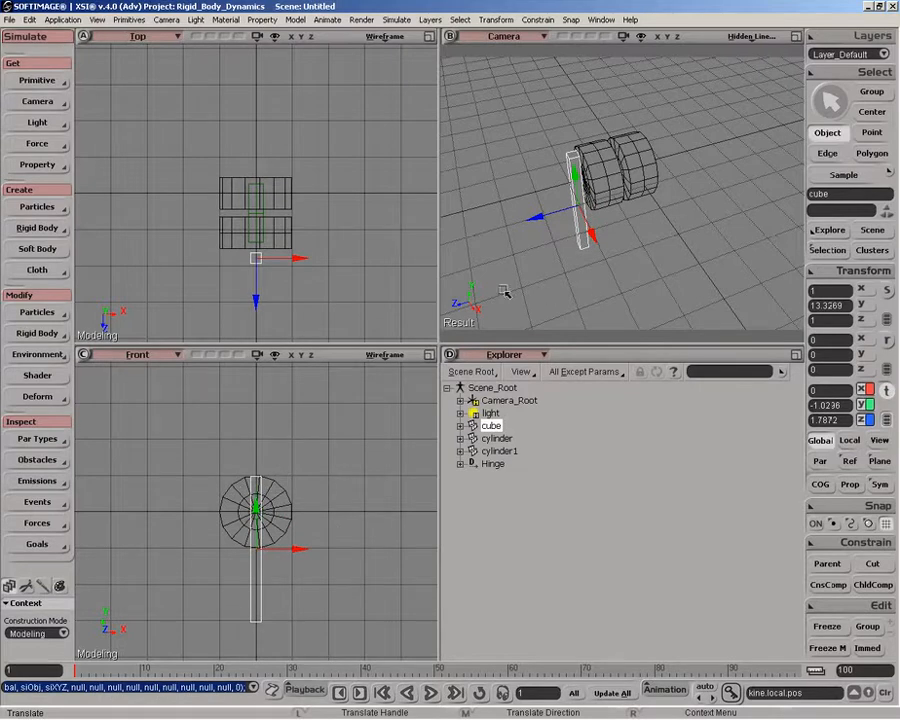
{"action": "left_click", "coordinate": [64, 228]}
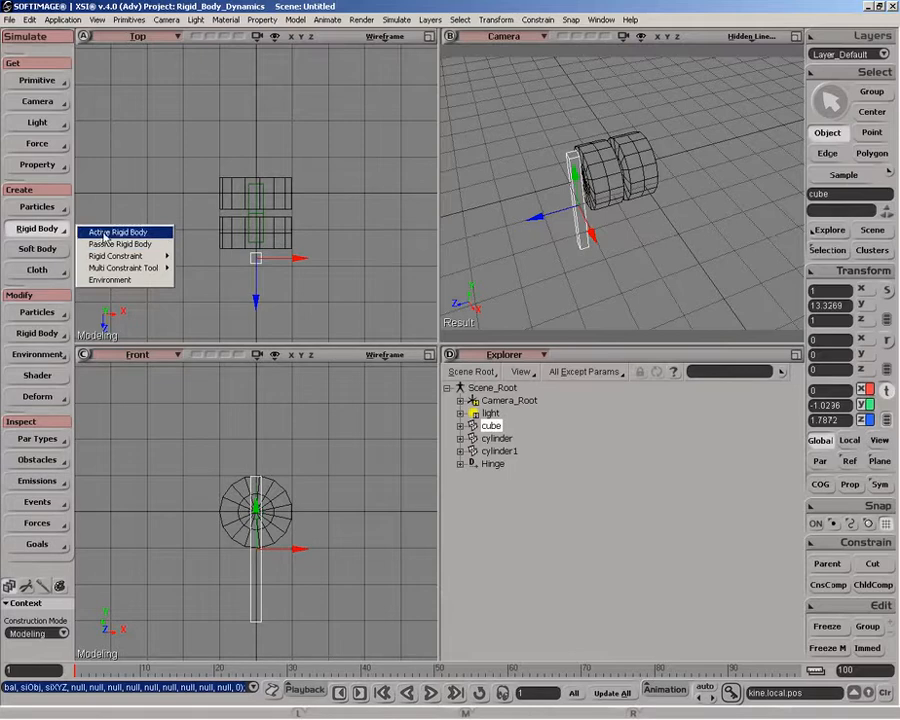
{"action": "left_click", "coordinate": [105, 235]}
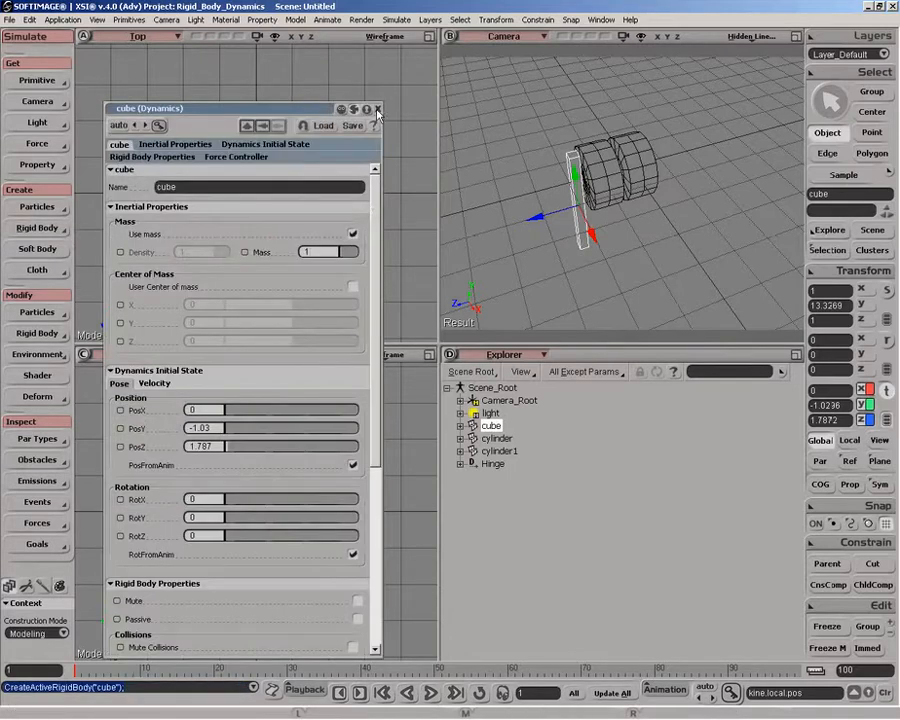
{"action": "left_click", "coordinate": [378, 110]}
Connect the bar-shaped cube and the adjacent cylinder, cylinder1, with a Hinge rigid constraint.
{"action": "key", "text": "space"}
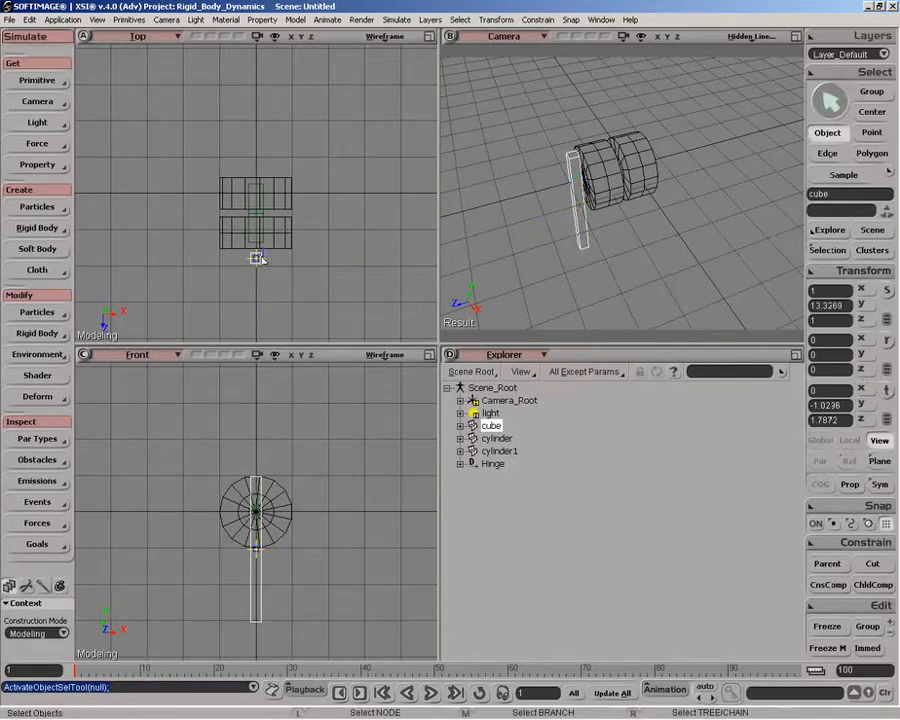
{"action": "left_click", "coordinate": [262, 245], "text": "shift"}
{"action": "left_click", "coordinate": [37, 228]}
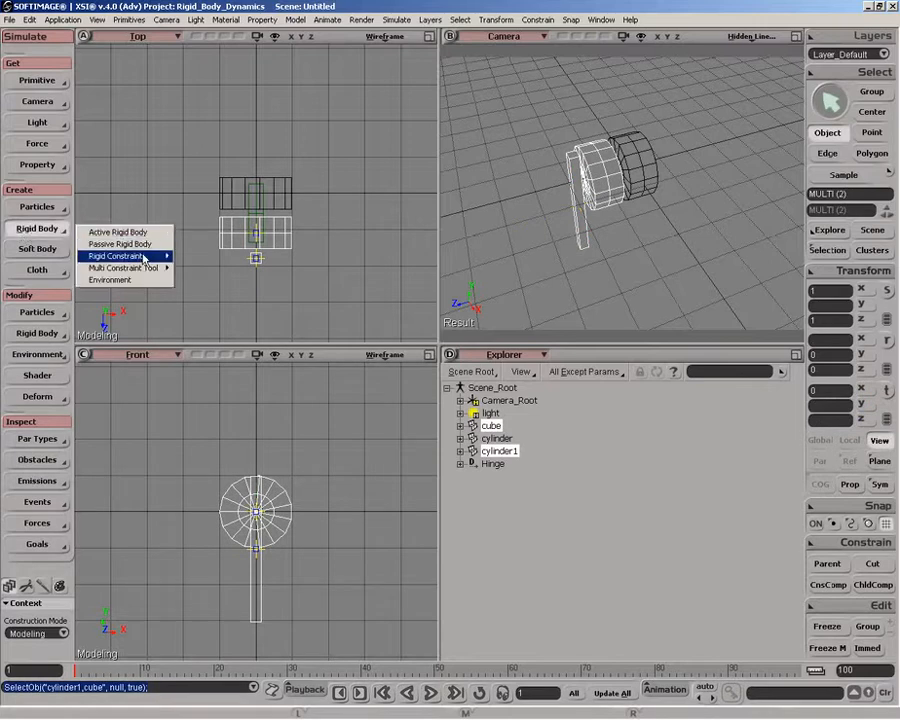
{"action": "mouse_move", "coordinate": [144, 258]}
{"action": "left_click", "coordinate": [212, 256]}
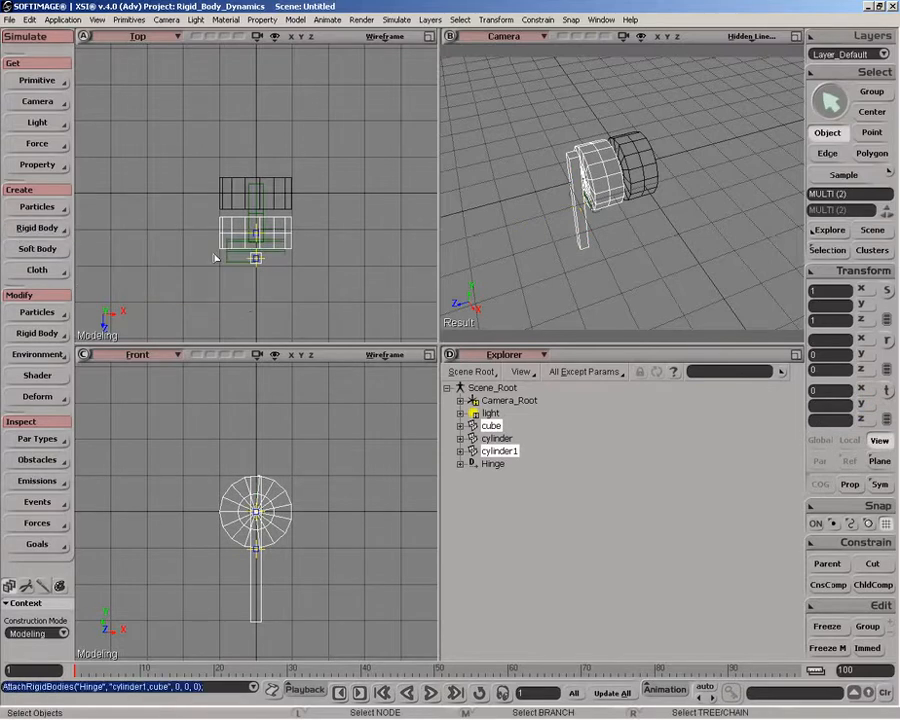
Select only the new hinge between cylinder1 and the bar and rotate it 90 degrees in Y.
{"action": "key", "text": "space"}
{"action": "left_click", "coordinate": [235, 263]}
{"action": "left_click_drag", "start_coordinate": [224, 241], "coordinate": [255, 247]}
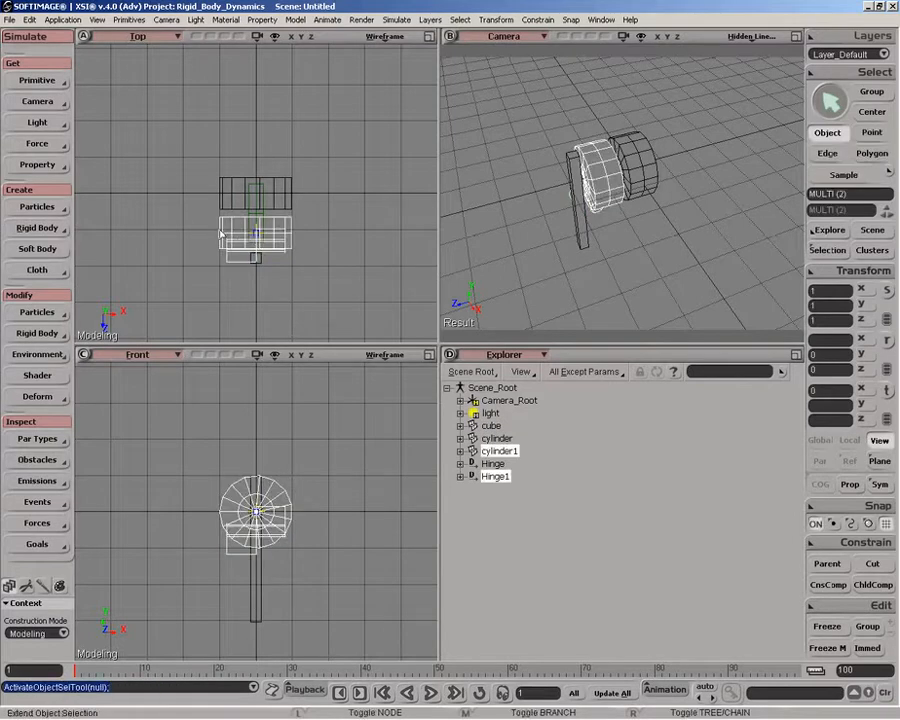
{"action": "left_click", "coordinate": [255, 240], "text": "ctrl"}
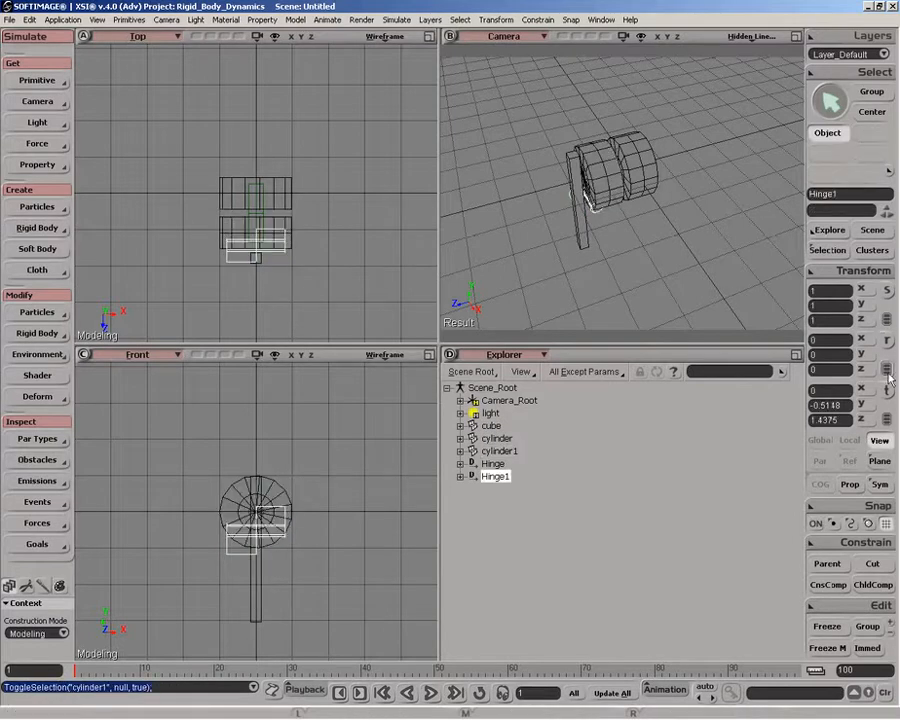
{"action": "key", "text": "c"}
{"action": "left_click_drag", "start_coordinate": [237, 273], "coordinate": [301, 279]}
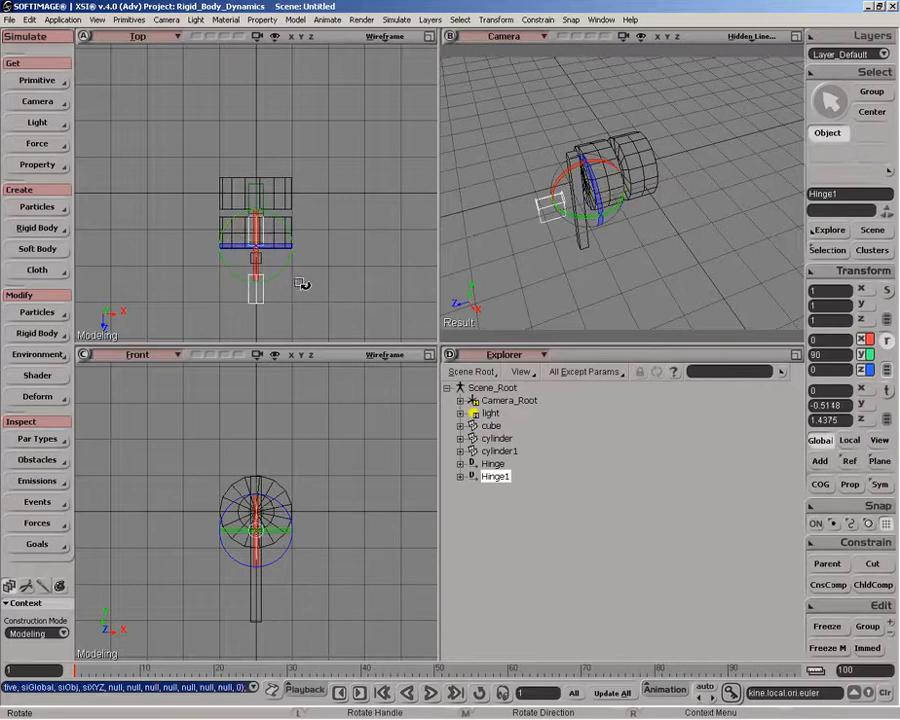
Raise the new hinge in Y to about 0.75, near the cylinder's upper edge, and set its rigid body initial state.
{"action": "key", "text": "v"}
{"action": "left_click_drag", "start_coordinate": [260, 522], "coordinate": [268, 471]}
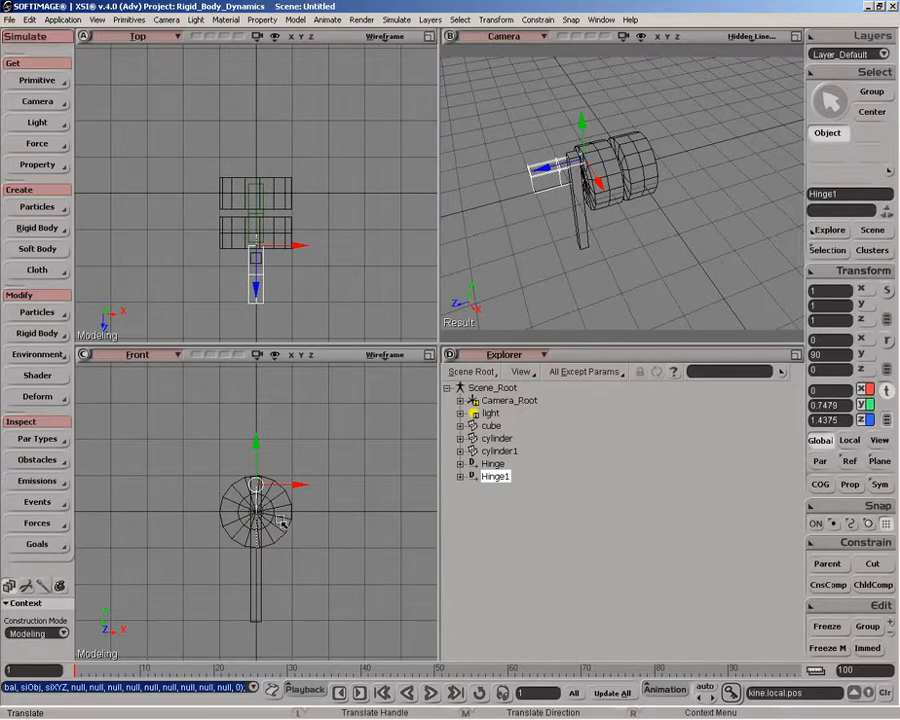
{"action": "left_click", "coordinate": [40, 333]}
{"action": "left_click", "coordinate": [110, 355]}
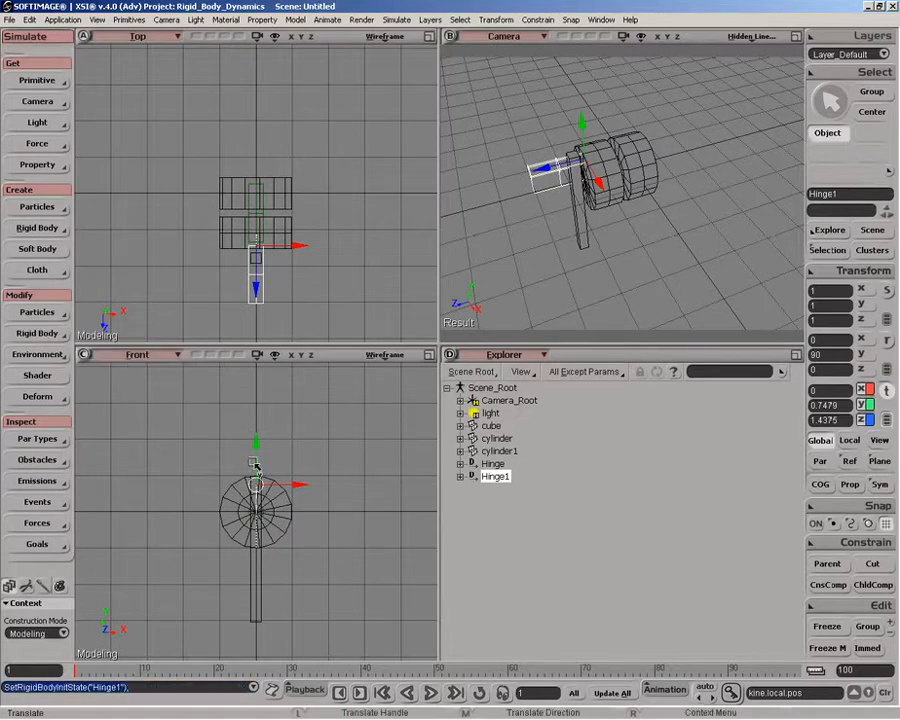
Play the simulation twice to check how the bar swings with the motorised cylinders, and return to frame 1.
{"action": "left_click", "coordinate": [430, 691]}
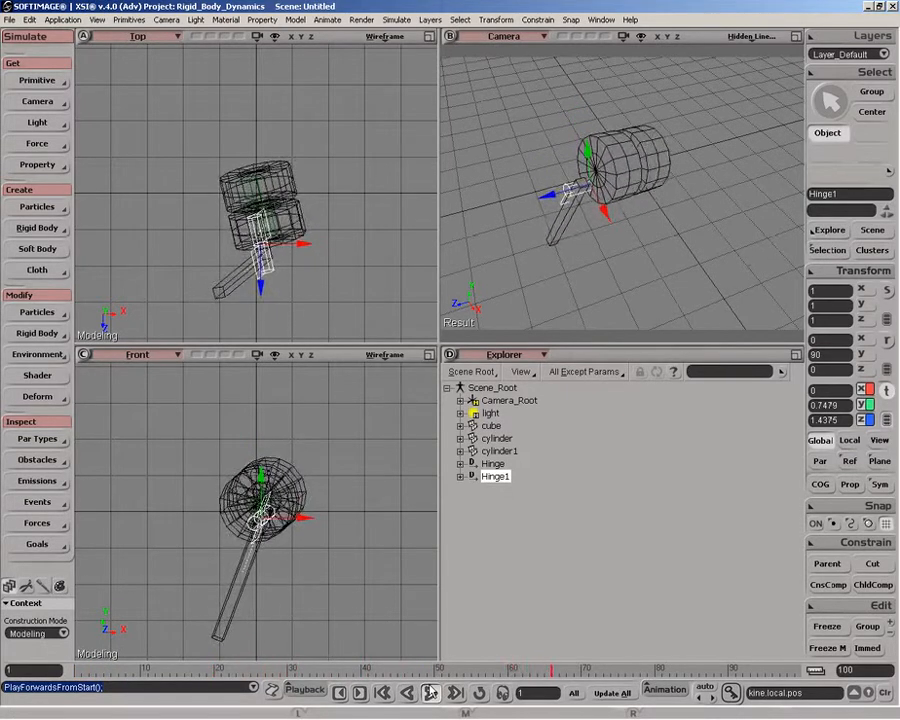
{"action": "left_click_drag", "start_coordinate": [158, 668], "coordinate": [56, 676]}
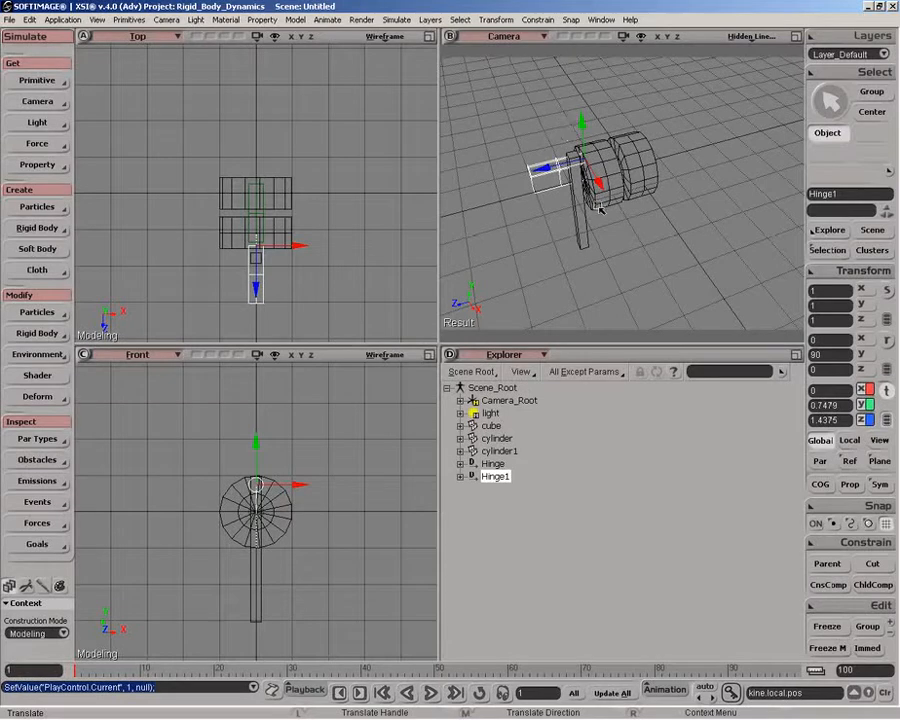
{"action": "left_click", "coordinate": [431, 692]}
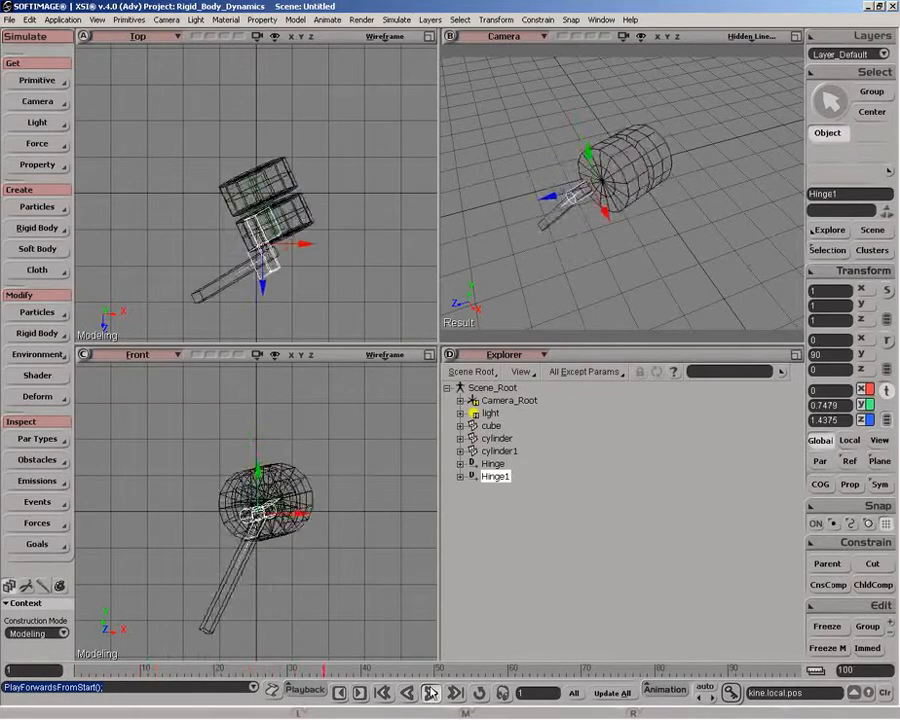
{"action": "left_click", "coordinate": [431, 692]}
{"action": "left_click_drag", "start_coordinate": [280, 669], "coordinate": [27, 658]}
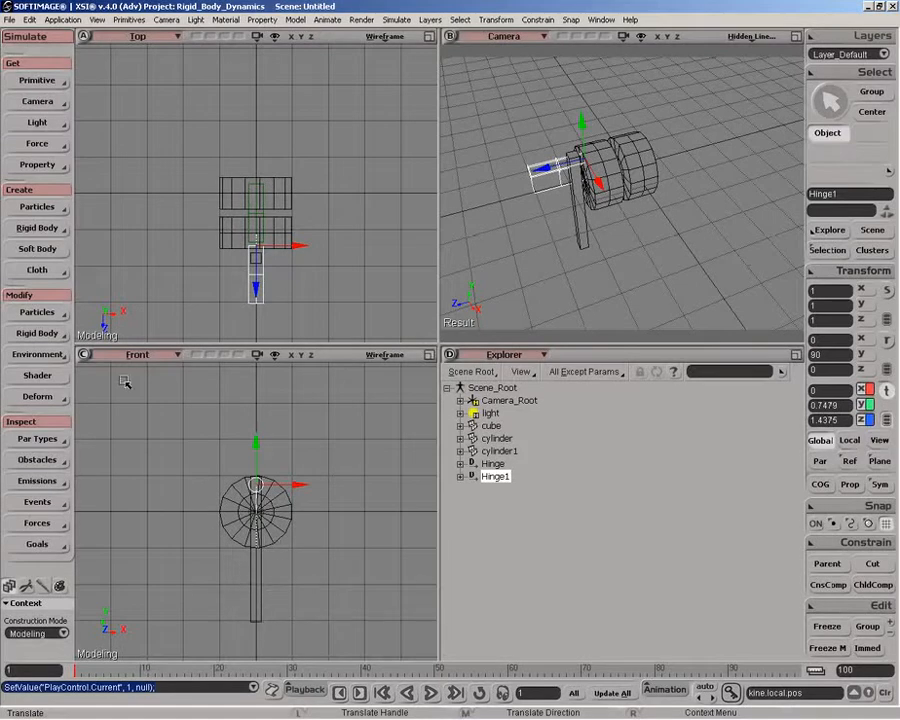
Create a second polygon mesh cube with a length of about 0.962.
{"action": "left_click", "coordinate": [44, 83]}
{"action": "left_click", "coordinate": [133, 225]}
{"action": "left_click", "coordinate": [47, 83]}
{"action": "left_click", "coordinate": [217, 121]}
{"action": "mouse_move", "coordinate": [238, 215]}
{"action": "left_mouse_down"}
{"action": "mouse_move", "coordinate": [227, 211]}
{"action": "mouse_move", "coordinate": [238, 213]}
{"action": "left_mouse_up"}
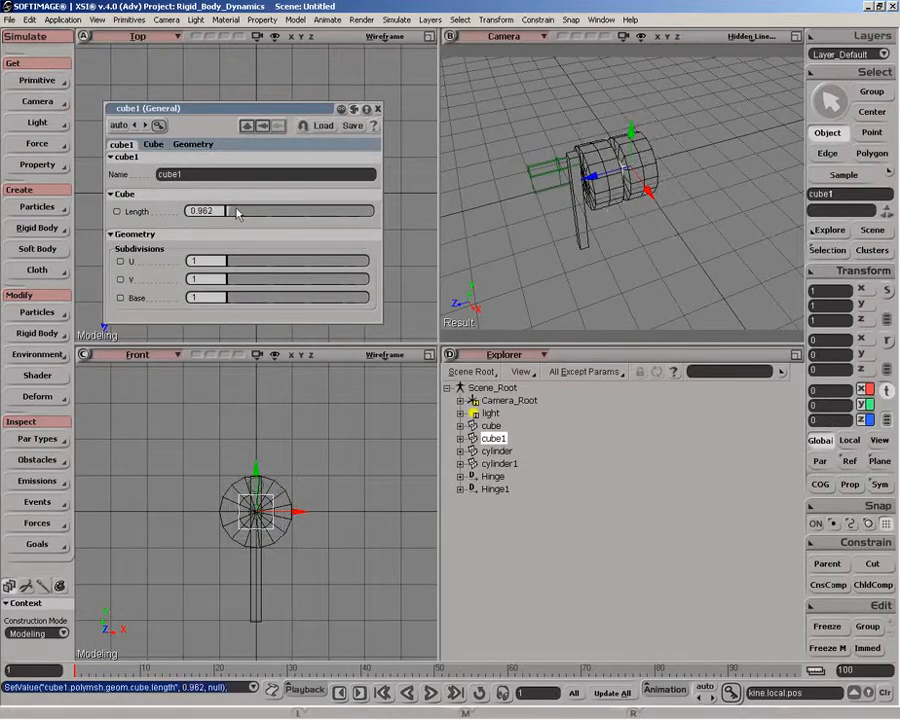
{"action": "left_click", "coordinate": [377, 110]}
Scale the new cube to about 0.13 in Y and 0.59 in Z, and place it beside the bar at about X 0.74, Y -1.86, Z 1.90.
{"action": "key", "text": "x"}
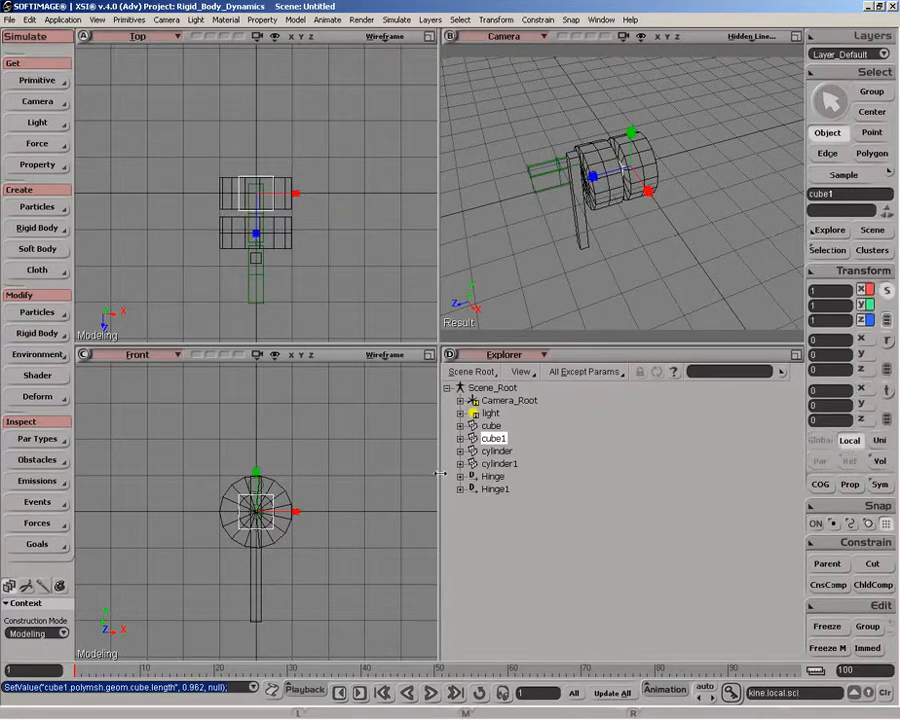
{"action": "left_click_drag", "start_coordinate": [256, 470], "coordinate": [258, 546]}
{"action": "left_click_drag", "start_coordinate": [256, 233], "coordinate": [289, 265]}
{"action": "key", "text": "v"}
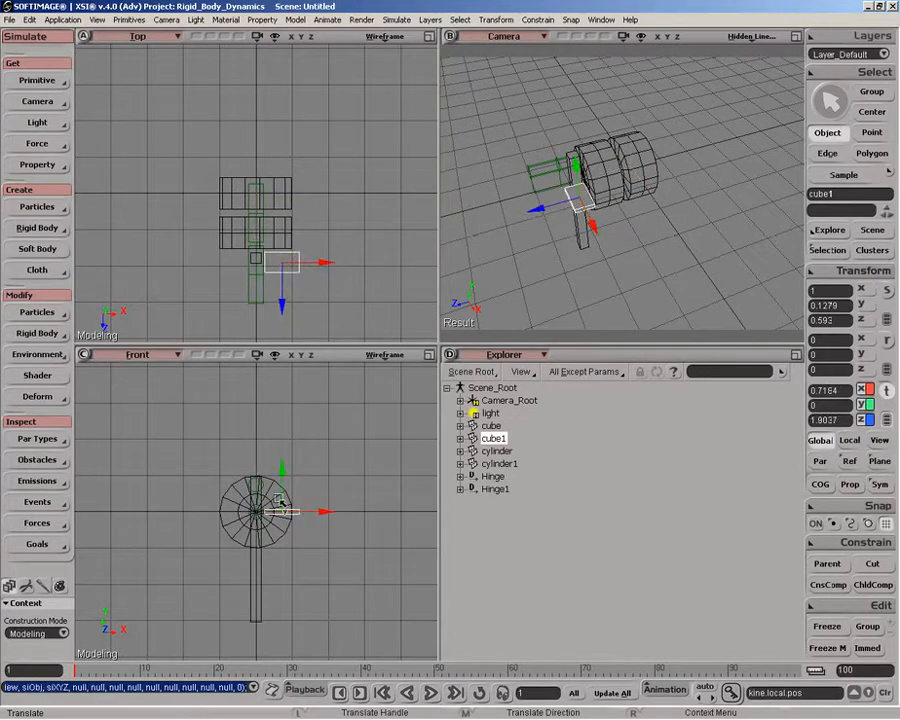
{"action": "left_click_drag", "start_coordinate": [284, 512], "coordinate": [286, 556]}
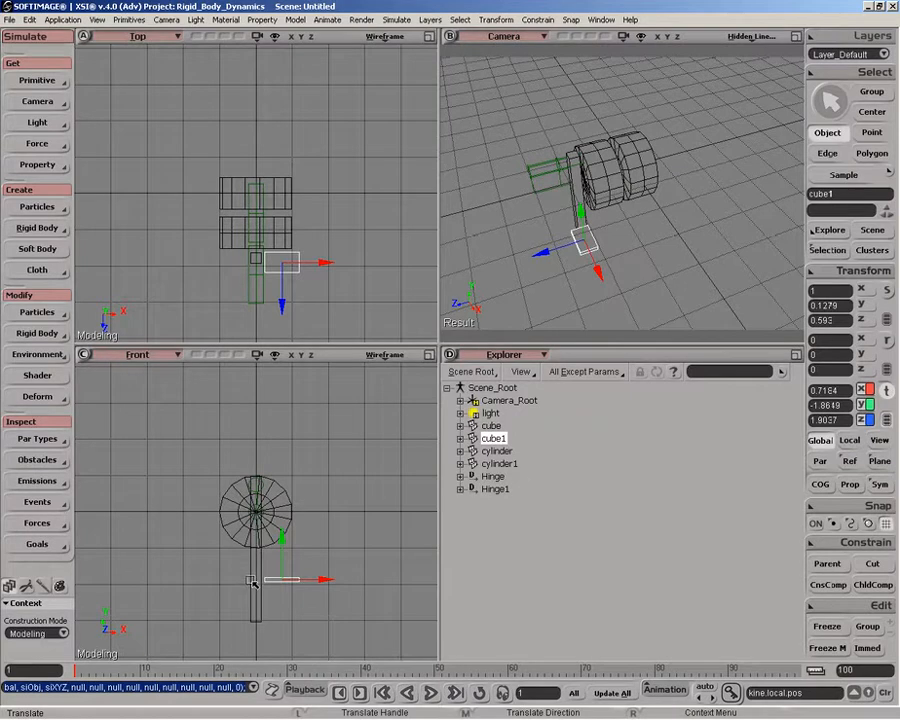
{"action": "mouse_move", "coordinate": [295, 581]}
{"action": "left_mouse_down"}
{"action": "mouse_move", "coordinate": [318, 585]}
{"action": "mouse_move", "coordinate": [310, 592]}
{"action": "left_mouse_up"}
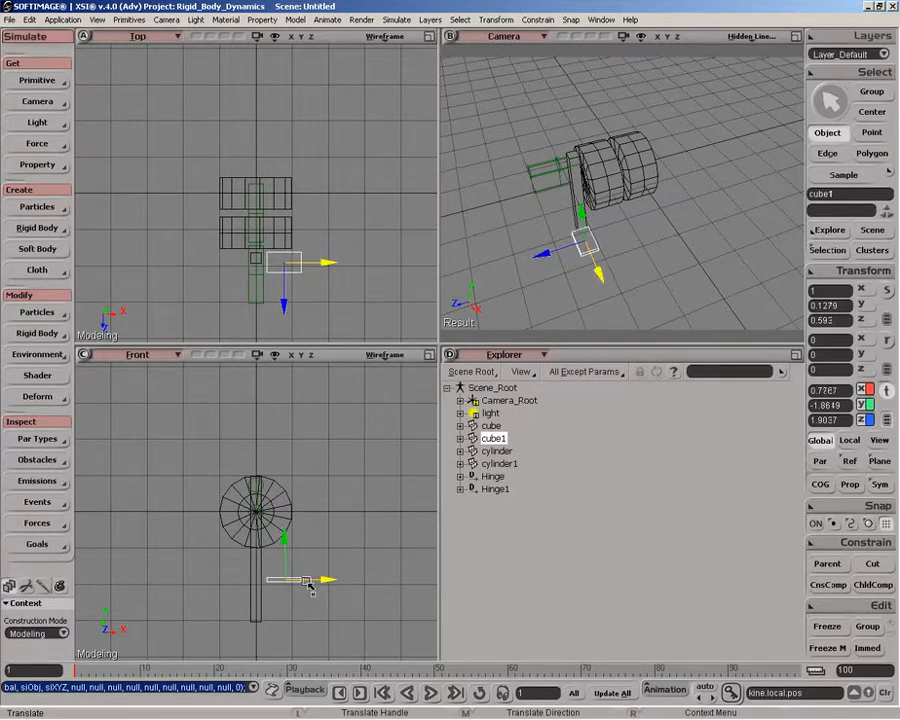
{"action": "key", "text": "ctrl+z"}
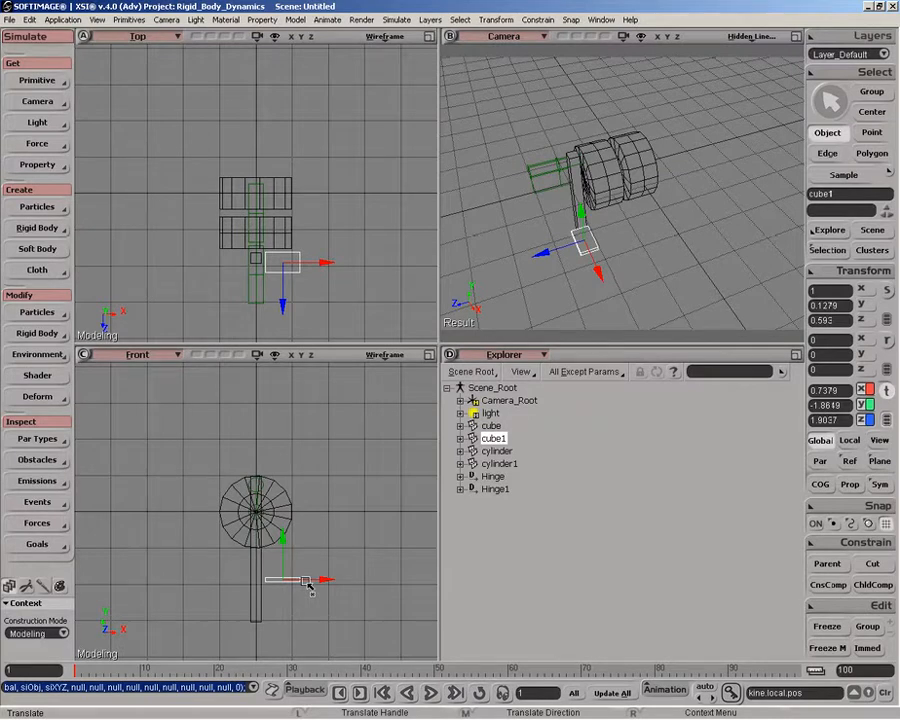
Duplicate the flat cube symmetrically across the YZ plane to the other side of the bar.
{"action": "left_click", "coordinate": [186, 568]}
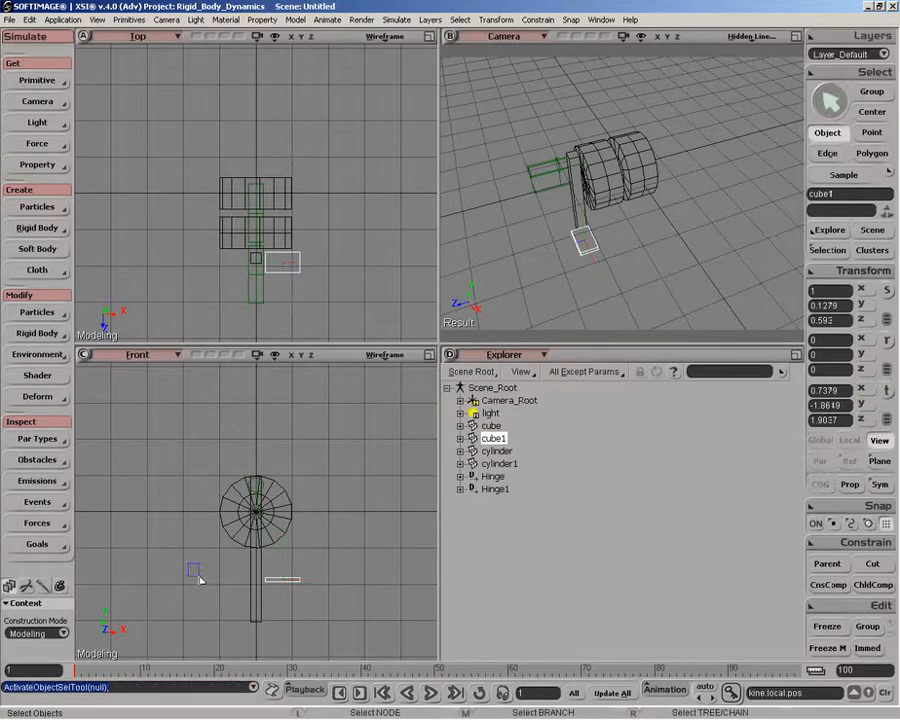
{"action": "left_click", "coordinate": [287, 581]}
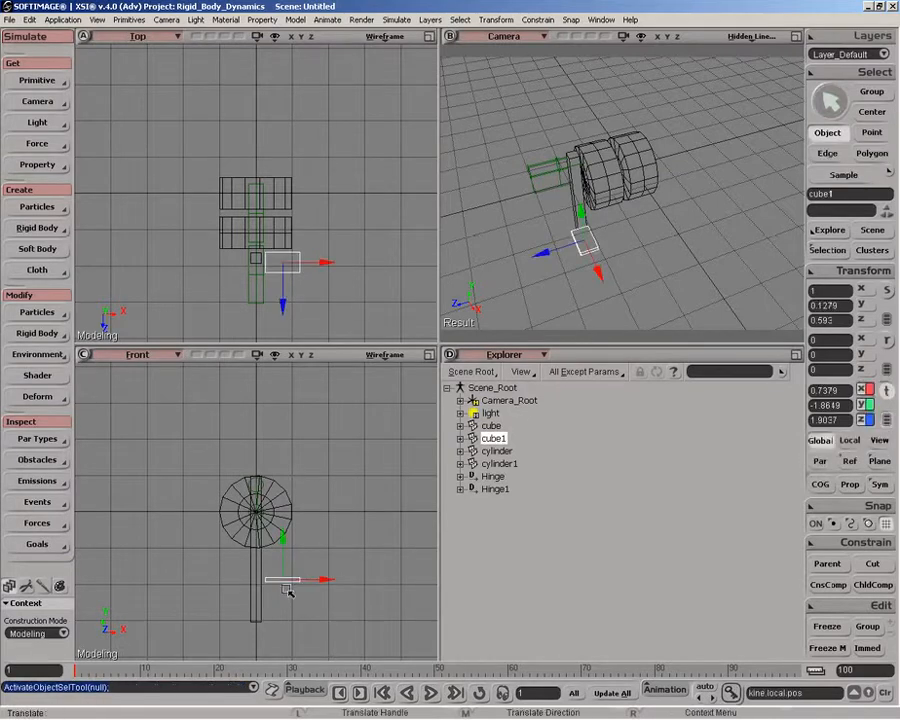
{"action": "left_click", "coordinate": [862, 610]}
{"action": "mouse_move", "coordinate": [690, 377]}
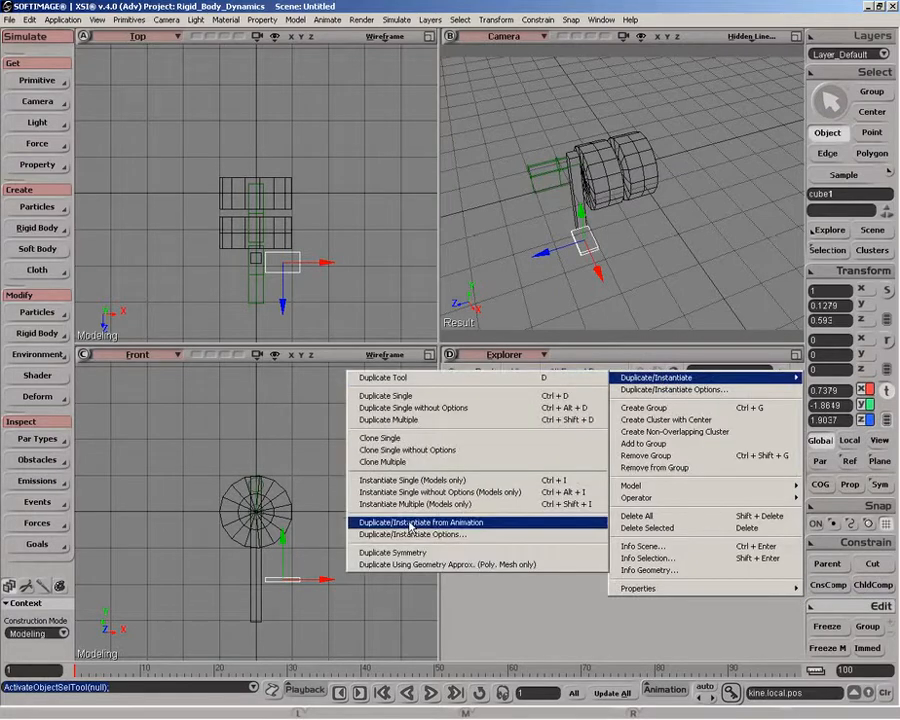
{"action": "left_click", "coordinate": [406, 553]}
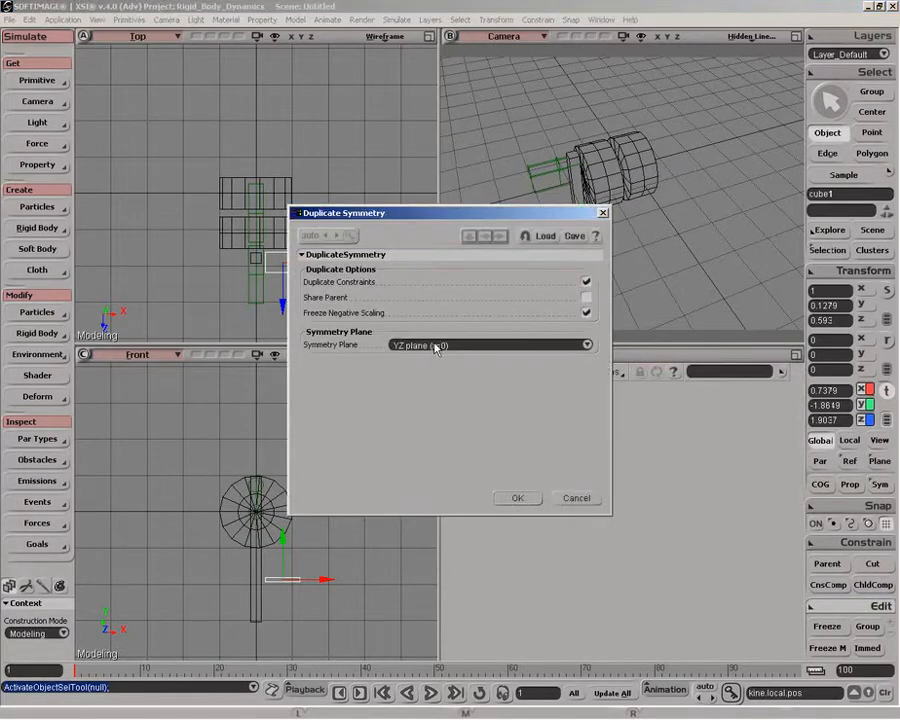
{"action": "left_click", "coordinate": [514, 498]}
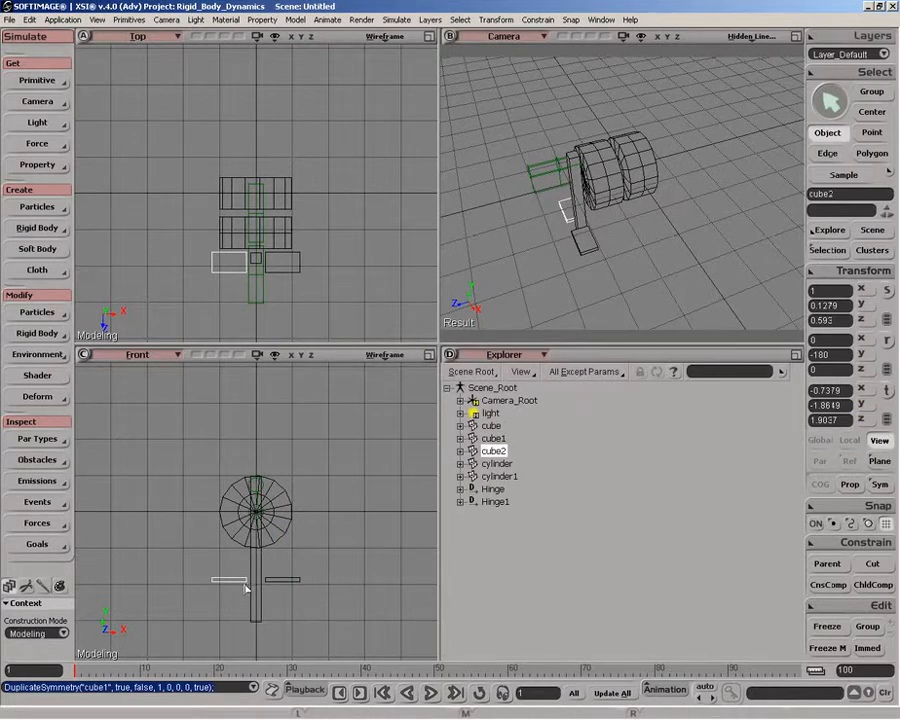
Make both flat cubes beside the bar active rigid bodies.
{"action": "left_click", "coordinate": [287, 580], "text": "ctrl"}
{"action": "left_click", "coordinate": [40, 229]}
{"action": "left_click", "coordinate": [105, 233]}
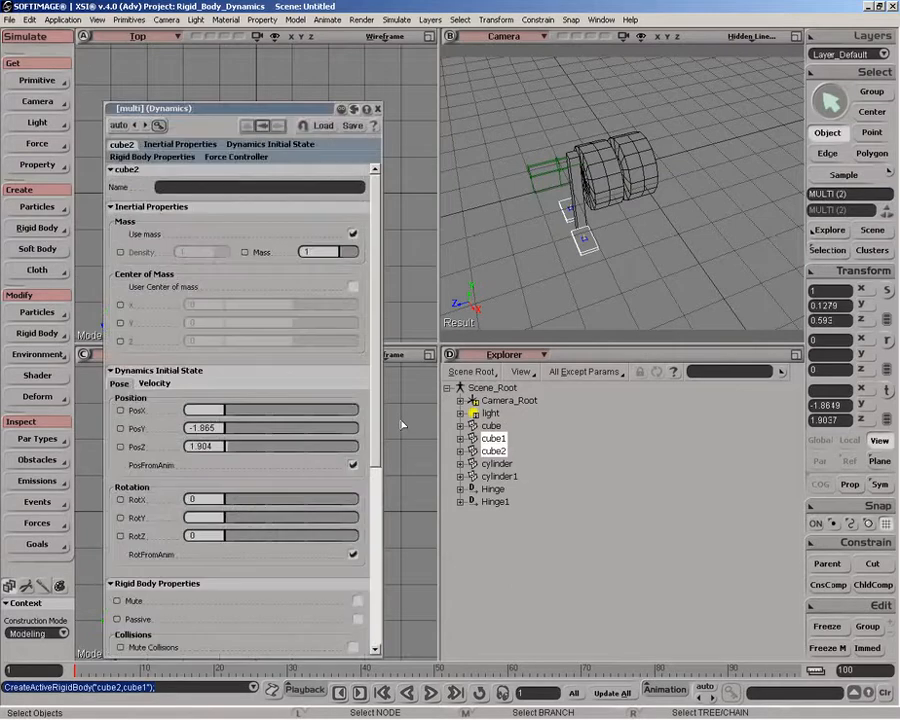
{"action": "left_click", "coordinate": [377, 109]}
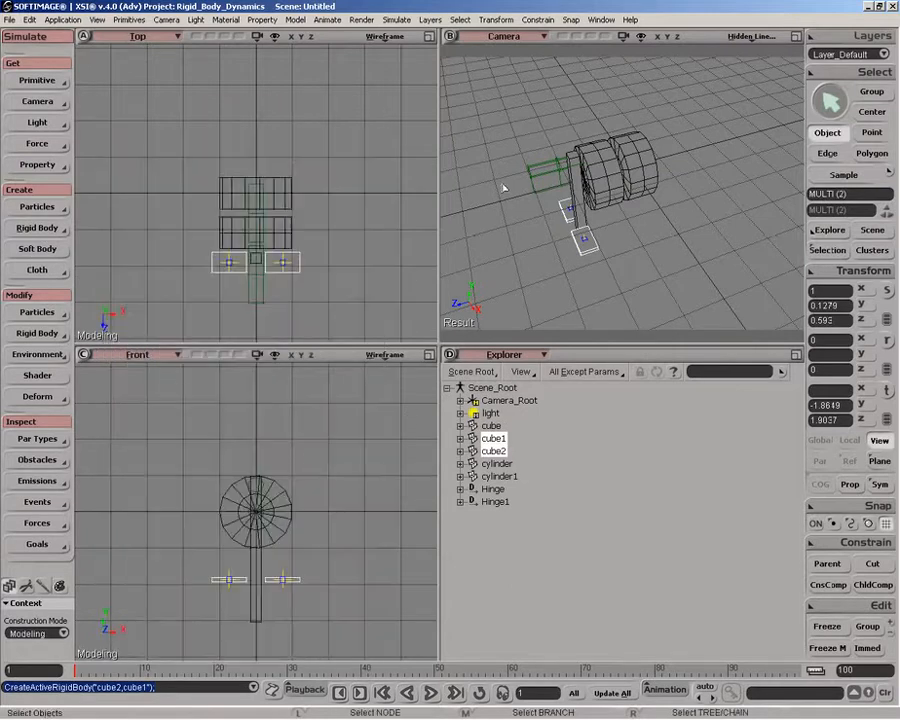
Attach flat cube cube1 to the cylinder farthest from the bar with a Fixed rigid constraint.
{"action": "left_click_drag", "start_coordinate": [575, 247], "coordinate": [587, 264]}
{"action": "left_click", "coordinate": [587, 250]}
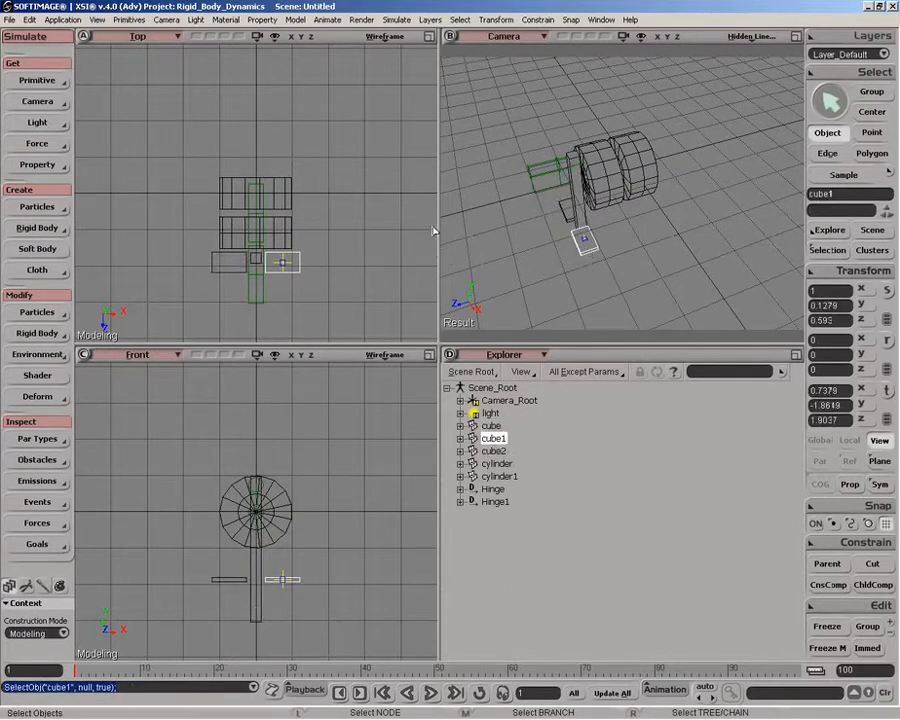
{"action": "left_click", "coordinate": [35, 230]}
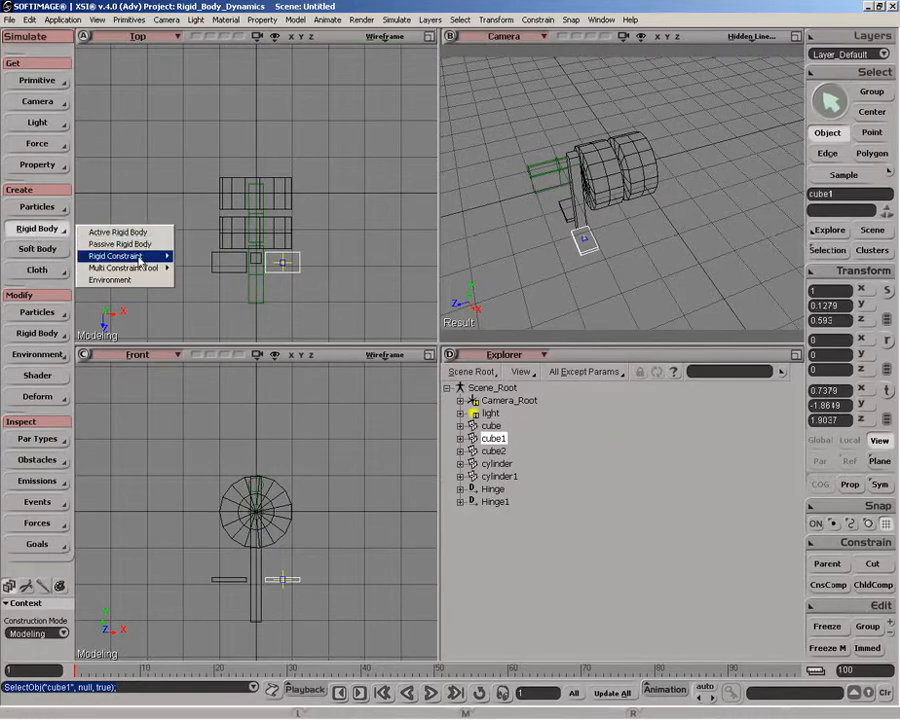
{"action": "mouse_move", "coordinate": [139, 258]}
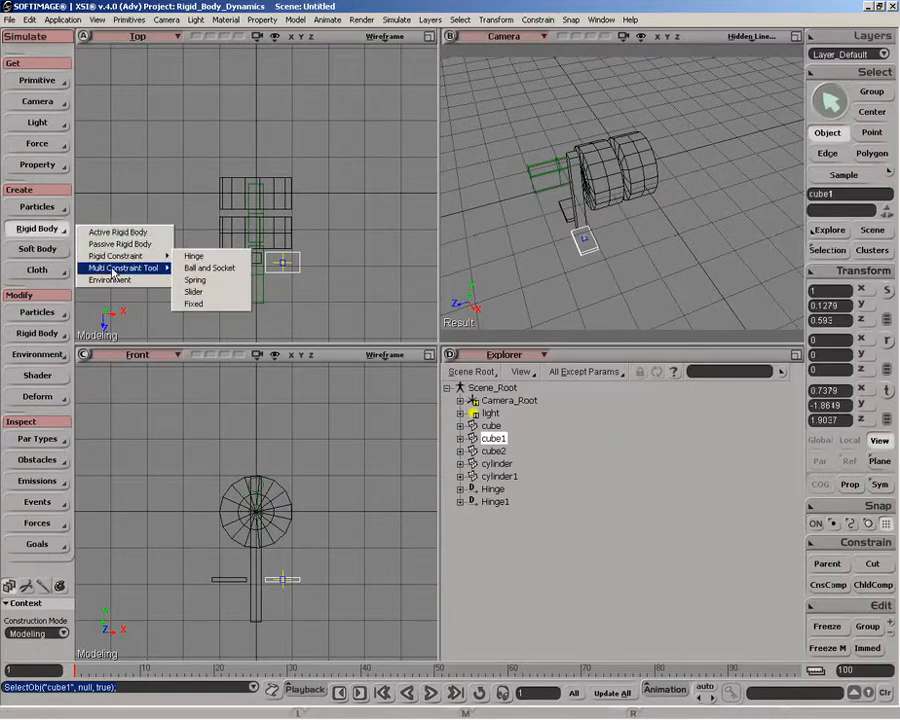
{"action": "left_click", "coordinate": [193, 316]}
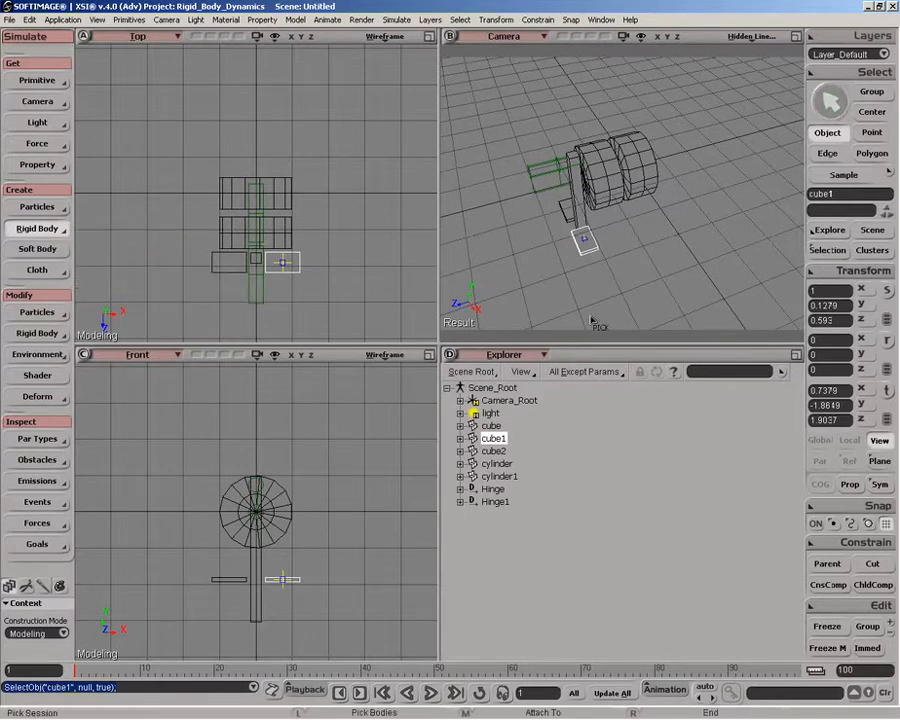
{"action": "left_click", "coordinate": [648, 183]}
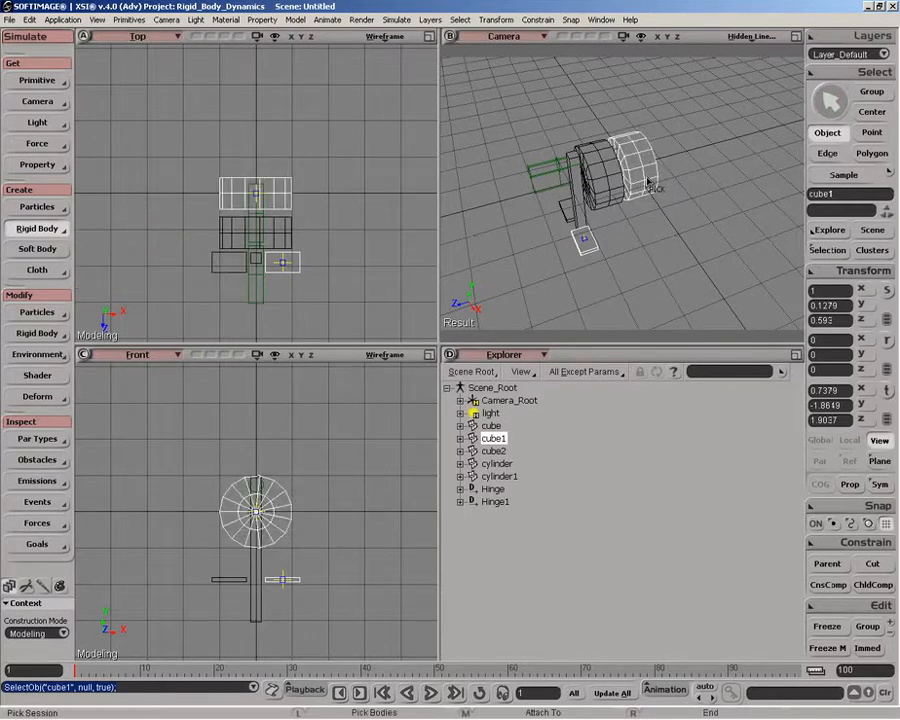
{"action": "right_click", "coordinate": [652, 310]}
{"action": "key", "text": "o"}
{"action": "left_click_drag", "start_coordinate": [460, 158], "coordinate": [491, 151]}
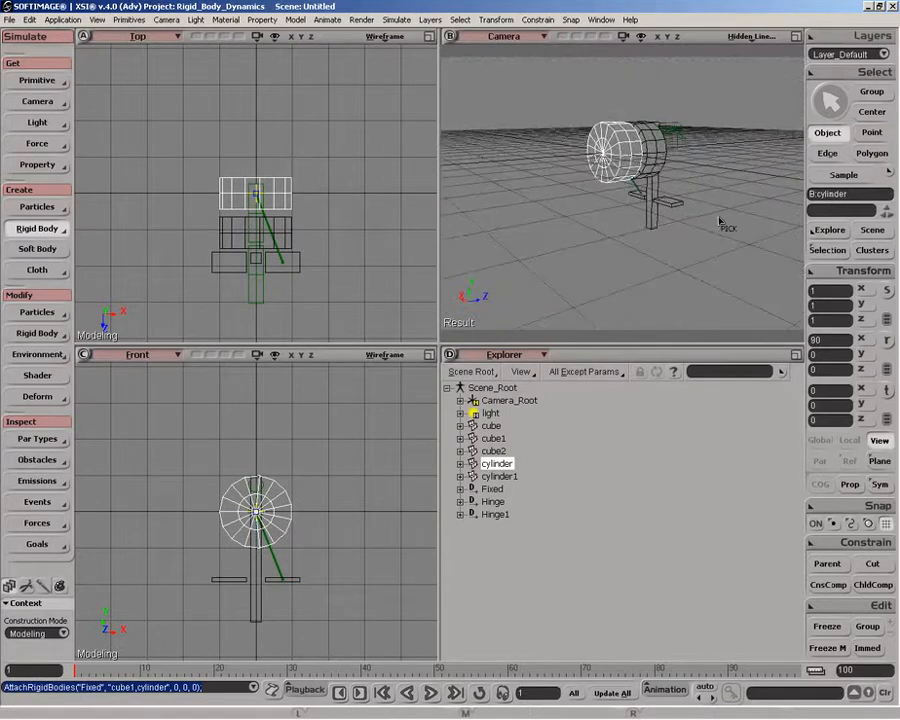
Attach flat cube cube2 to the cylinder farthest from the bar with a Fixed rigid constraint and end the pick session.
{"action": "left_click", "coordinate": [667, 207]}
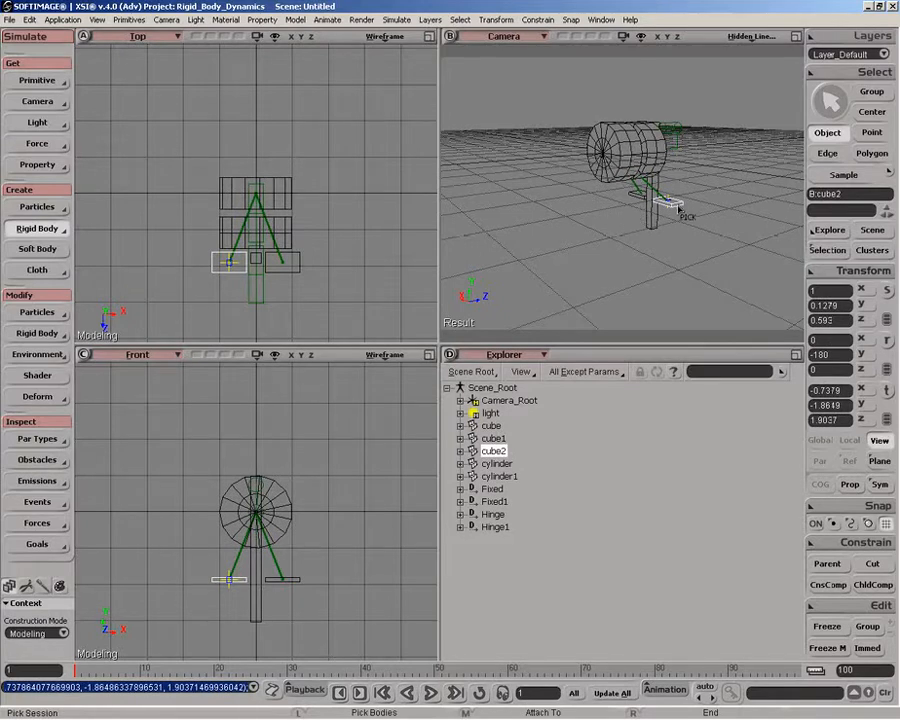
{"action": "left_click", "coordinate": [609, 181]}
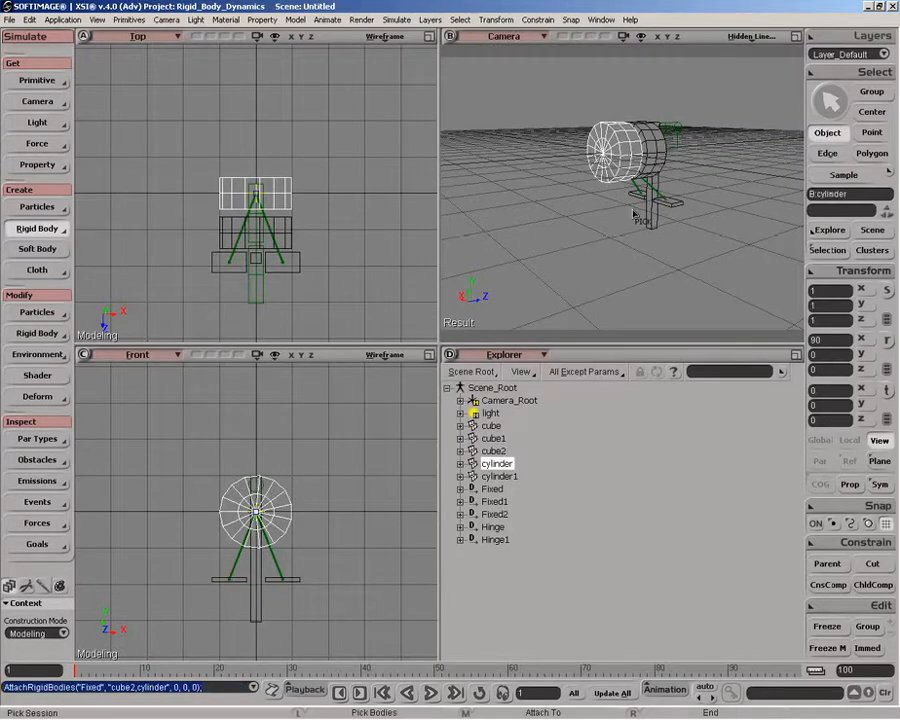
{"action": "key", "text": "o"}
{"action": "left_click_drag", "start_coordinate": [634, 212], "coordinate": [566, 212]}
{"action": "right_click", "coordinate": [569, 200]}
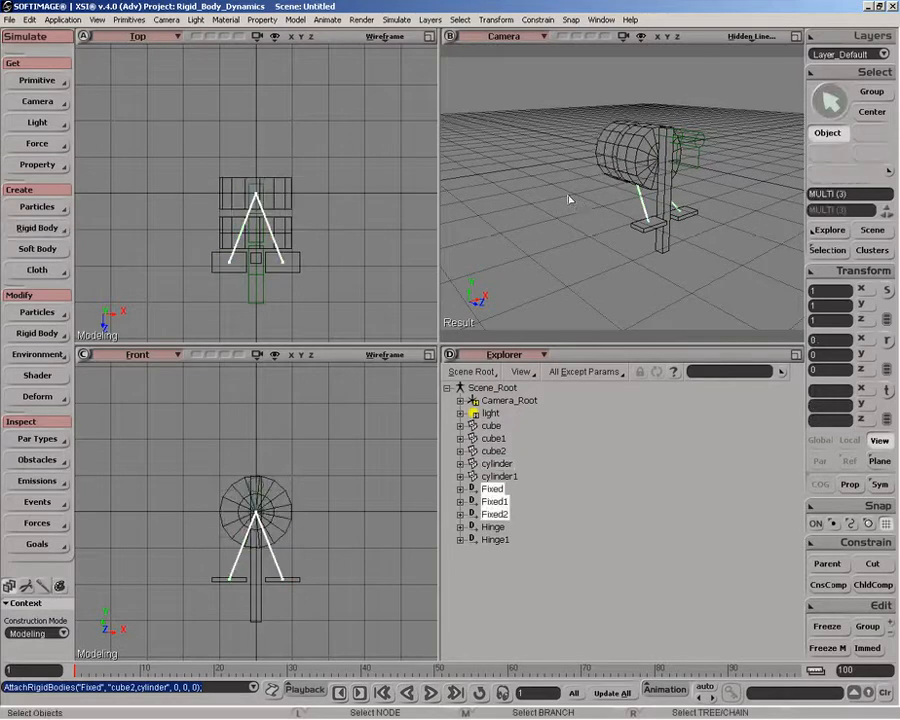
Delete the surplus rigid constraint Fixed1 from the scene.
{"action": "left_click", "coordinate": [493, 505]}
{"action": "key", "text": "Delete"}
Play the rigid-body simulation repeatedly from frame 1 and examine how the bar, the flat cubes and the cylinders move.
{"action": "key", "text": "o"}
{"action": "left_click_drag", "start_coordinate": [608, 267], "coordinate": [504, 261]}
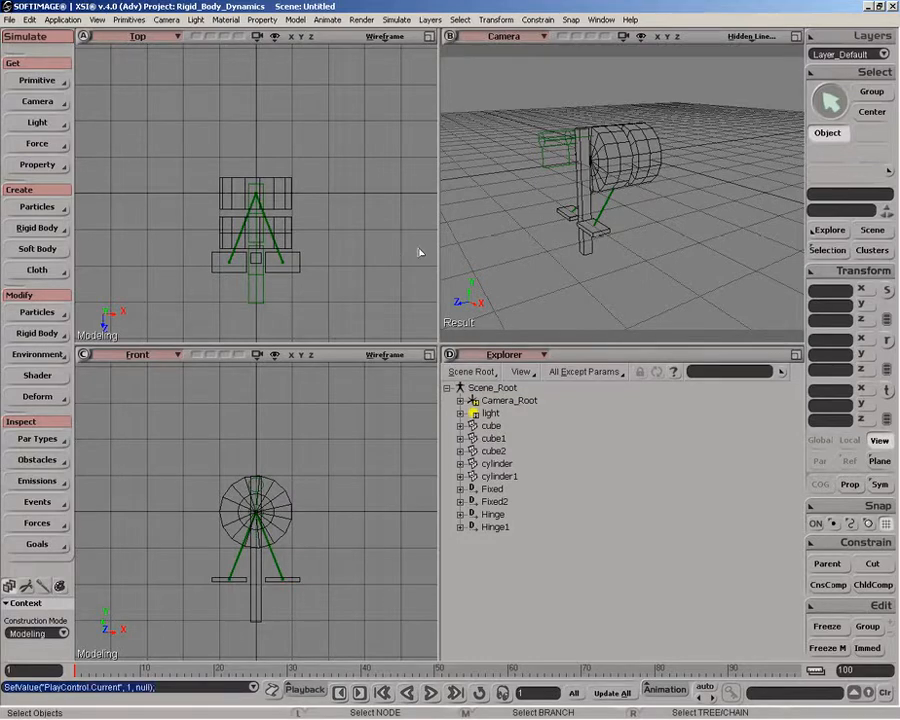
{"action": "left_click", "coordinate": [431, 692]}
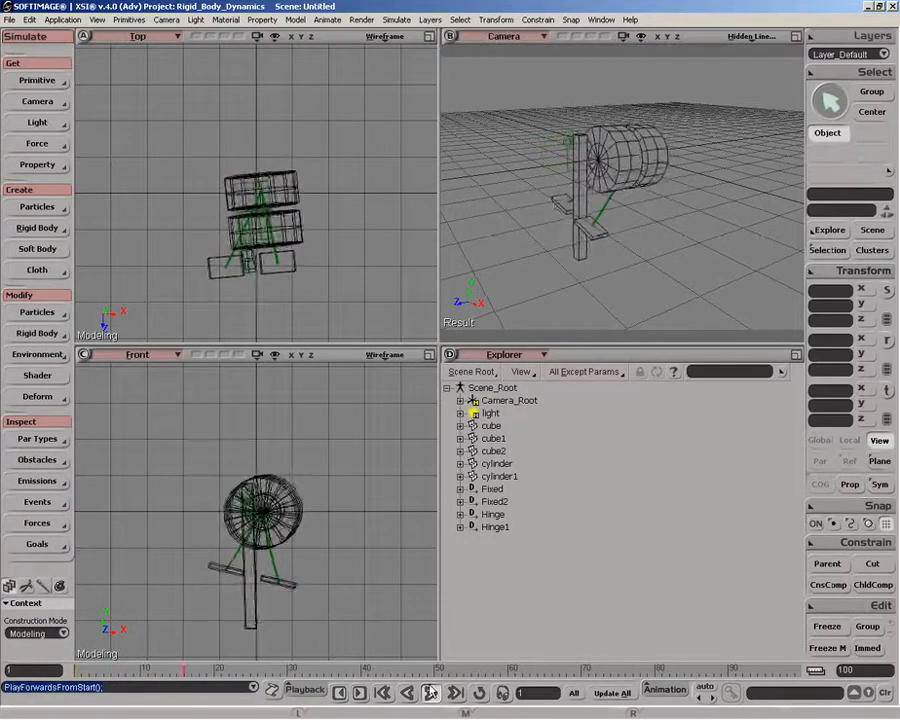
{"action": "left_click", "coordinate": [431, 692]}
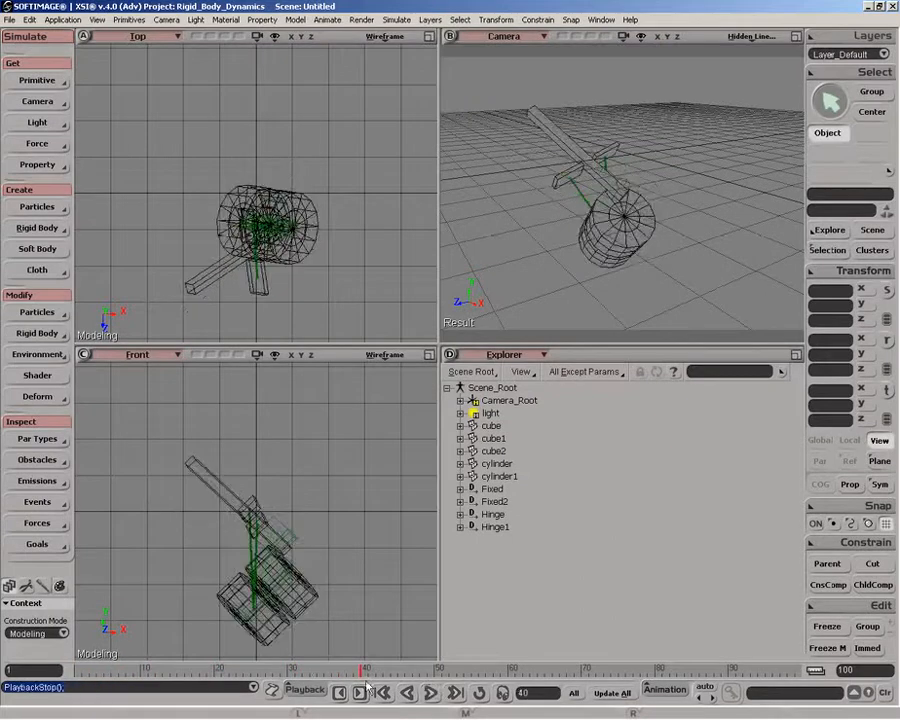
{"action": "left_click", "coordinate": [407, 692]}
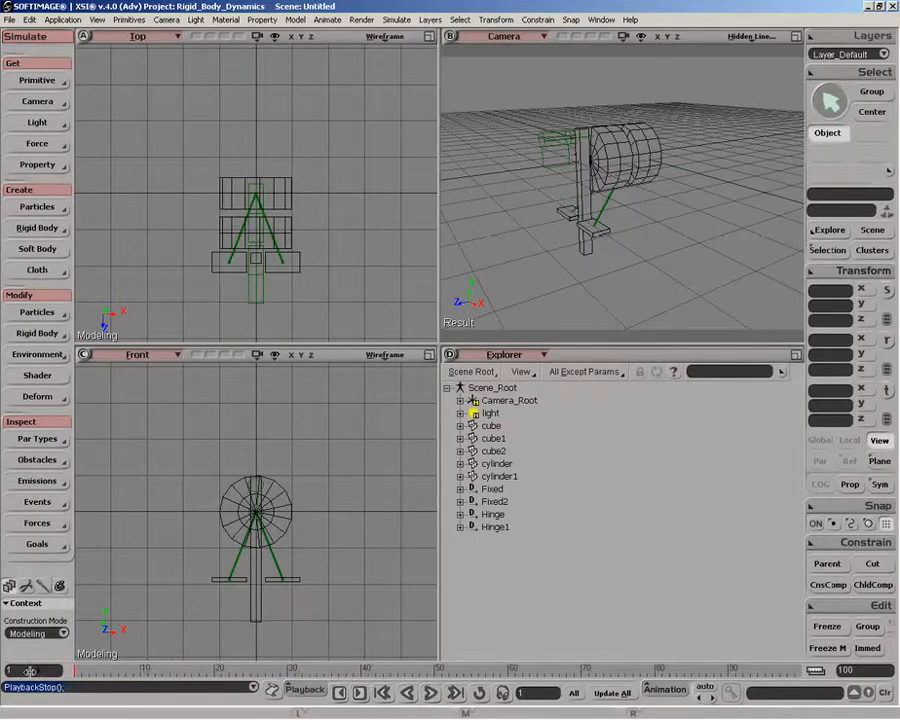
{"action": "left_click", "coordinate": [431, 692]}
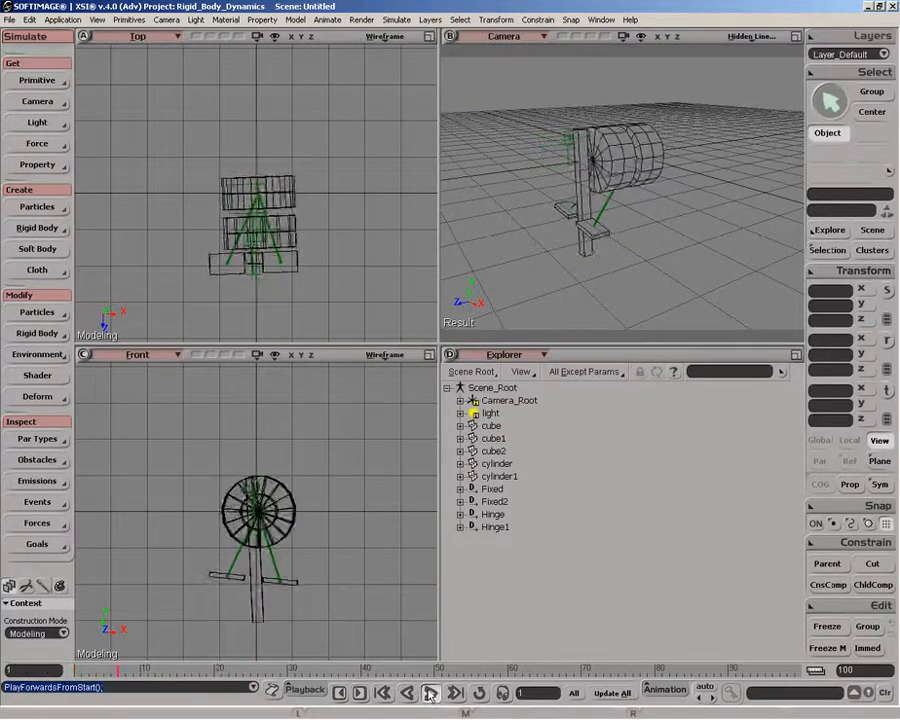
{"action": "left_click", "coordinate": [431, 692]}
{"action": "left_click_drag", "start_coordinate": [352, 673], "coordinate": [52, 655]}
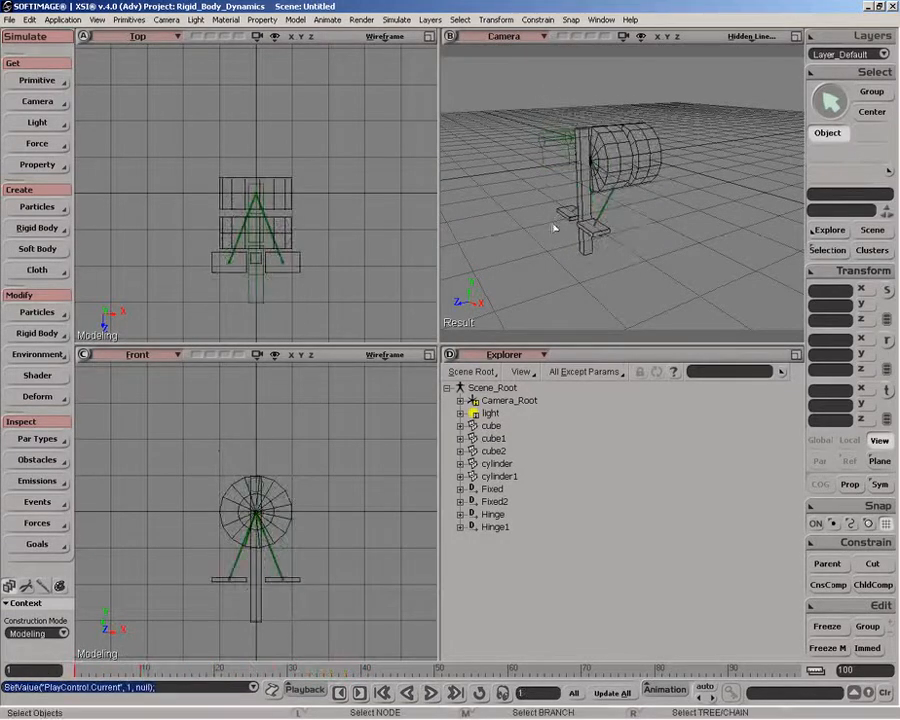
{"action": "left_click", "coordinate": [431, 692]}
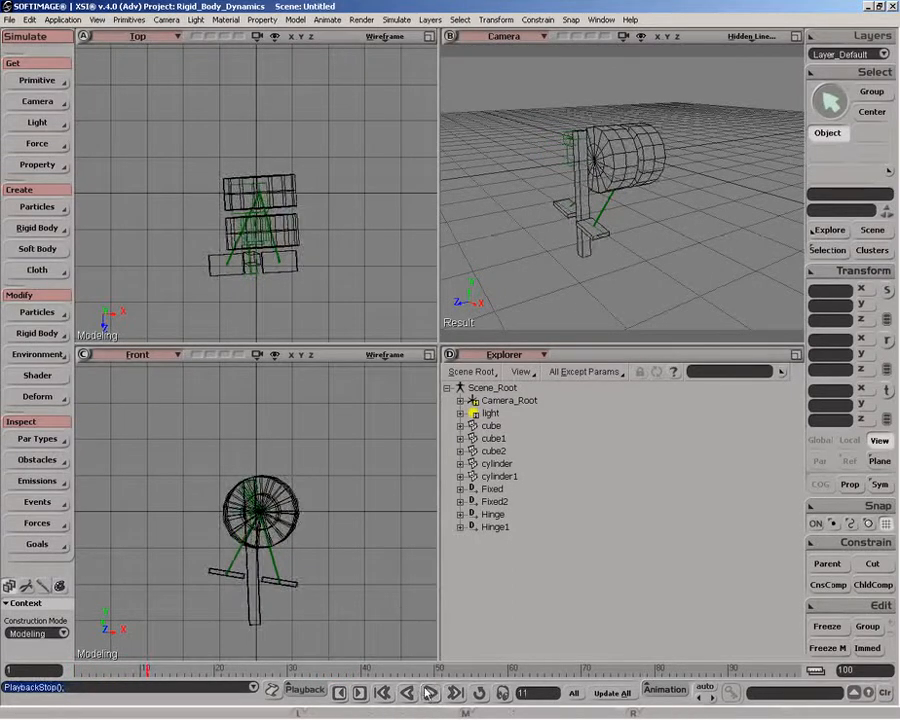